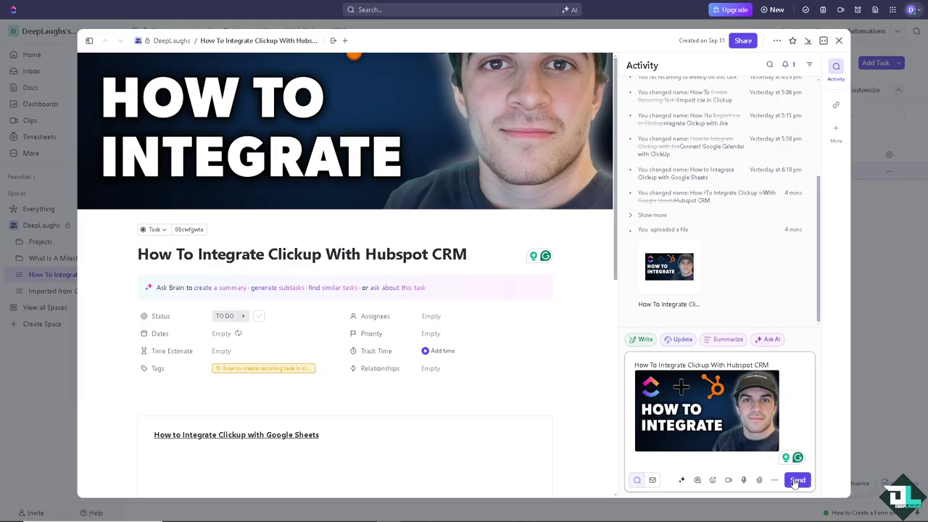
Step: Send the task comment with the How To Integrate thumbnail image attached
left_click(798, 480)
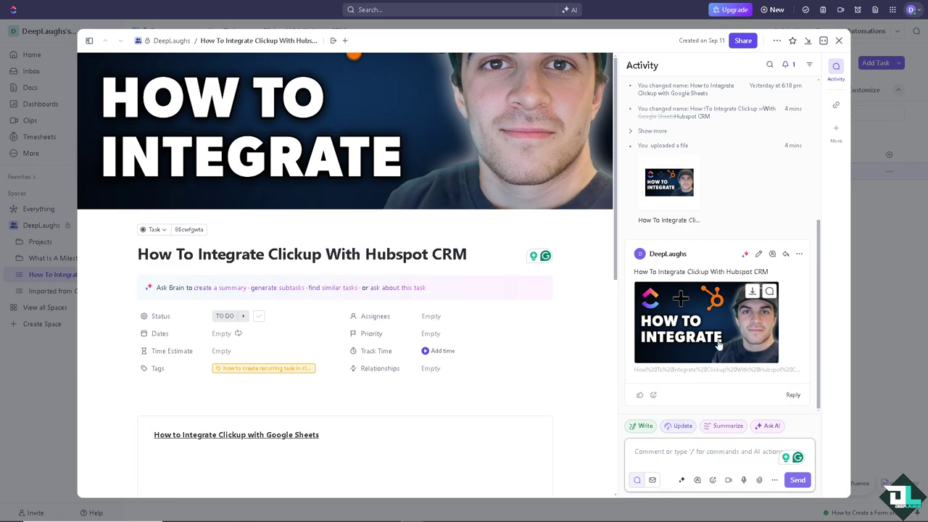
Step: Close the task, then search 'Hubspo' in the App Center and open the HubSpot integration
left_click(838, 41)
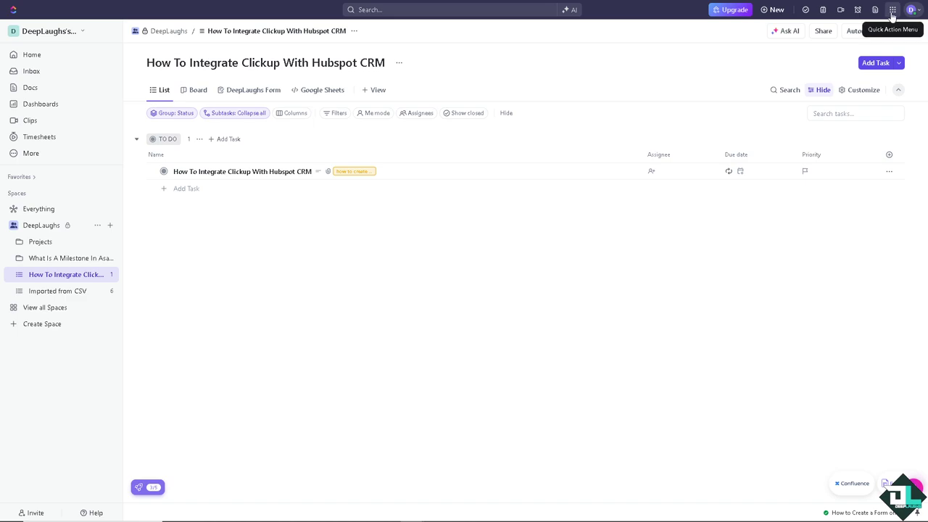
left_click(893, 10)
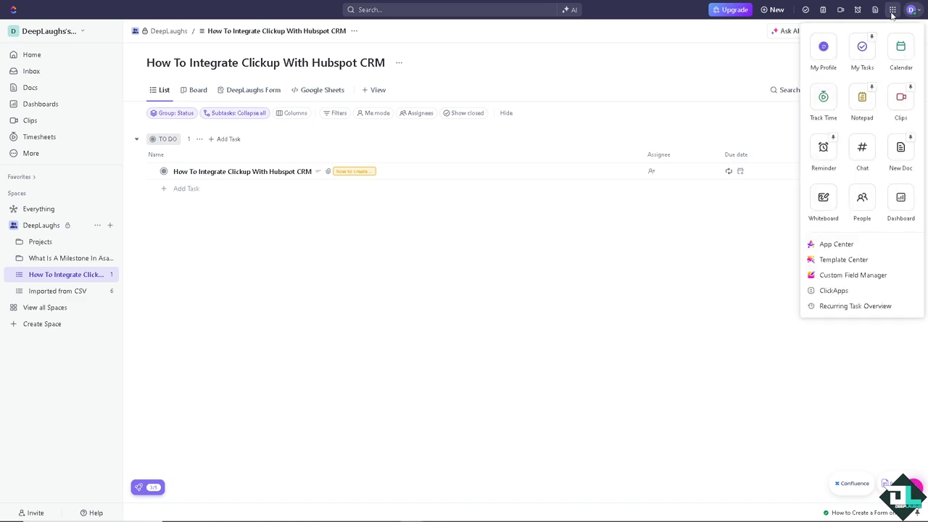
left_click(837, 245)
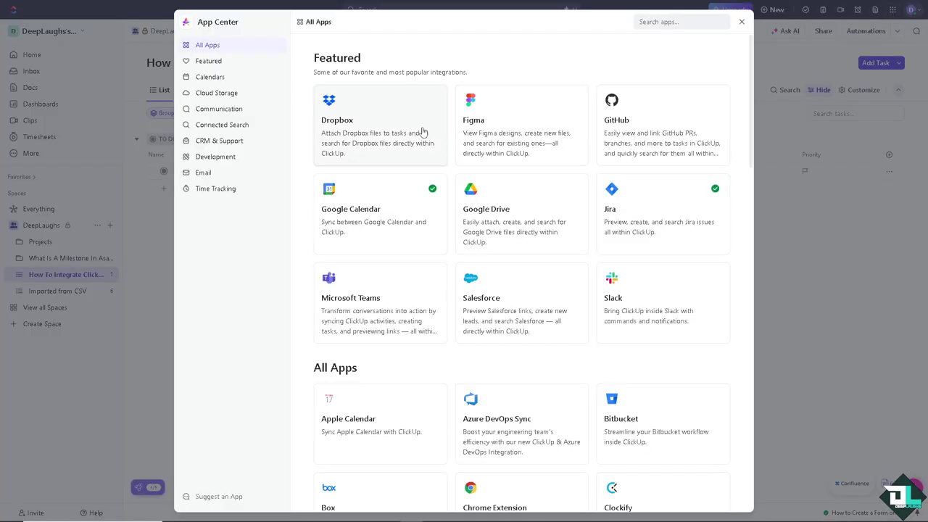
left_click(686, 21)
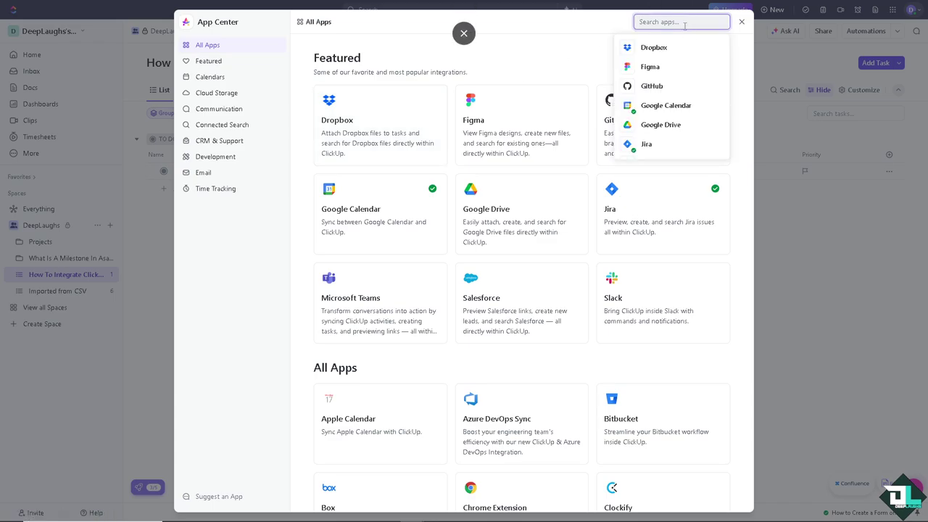
type("Hubspot")
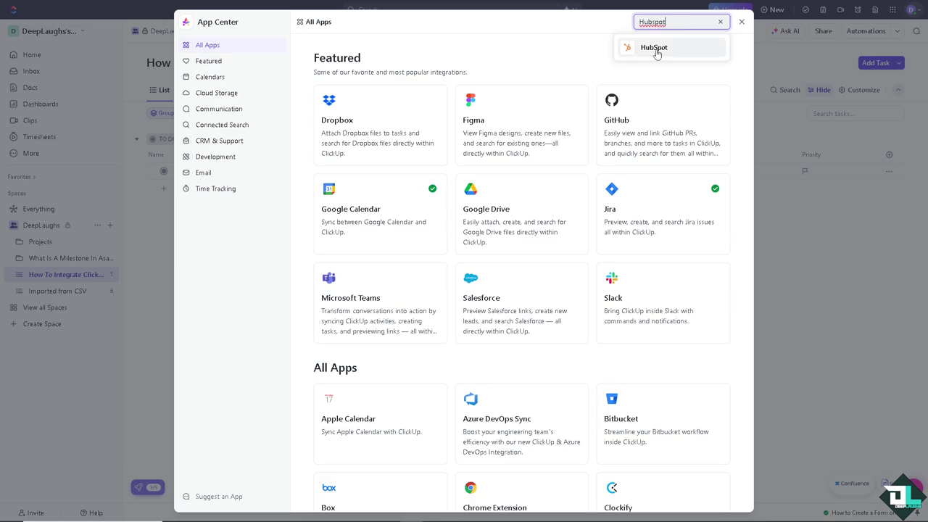
left_click(656, 50)
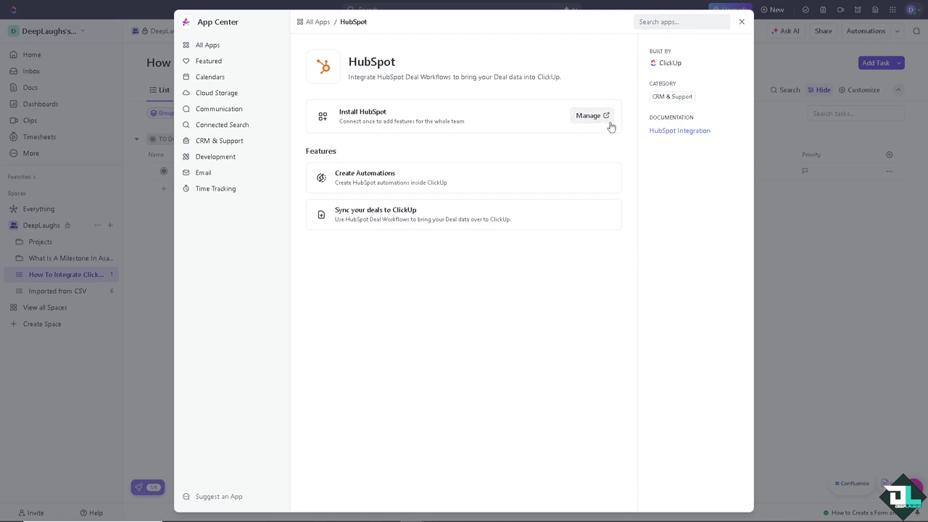
Step: Open Manage for HubSpot and try Add to HubSpot, which shows the Paid Plan Feature notice
left_click(589, 118)
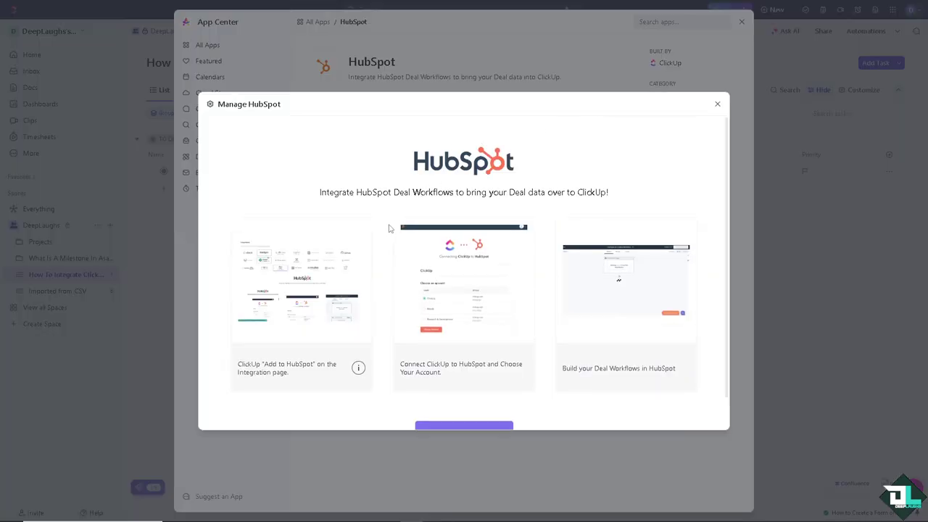
scroll(367, 243, "down", 1)
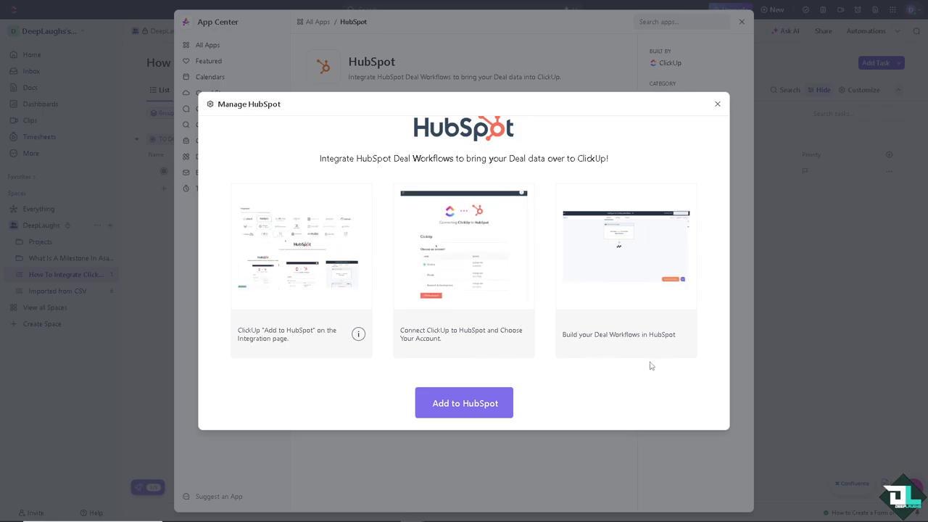
left_click(471, 410)
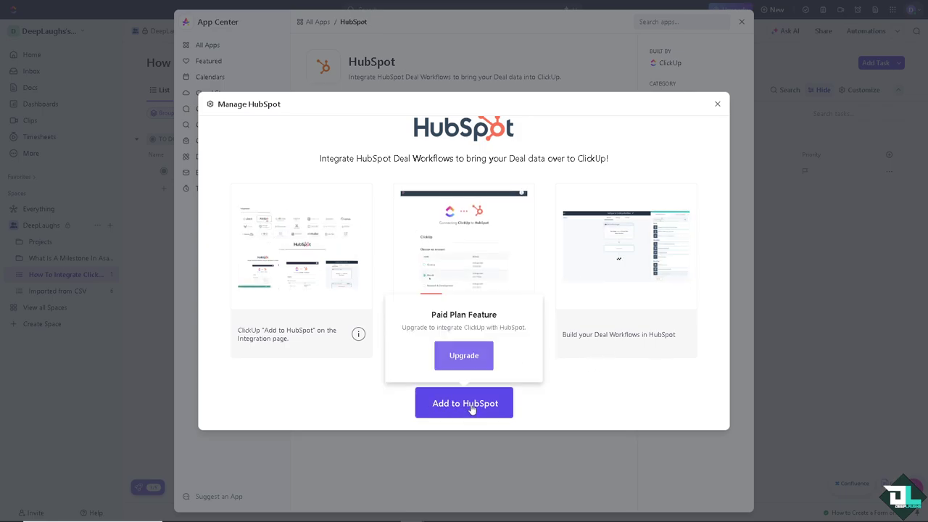
Step: Choose Upgrade in the Paid Plan Feature popover to see the plan comparison
left_click(465, 356)
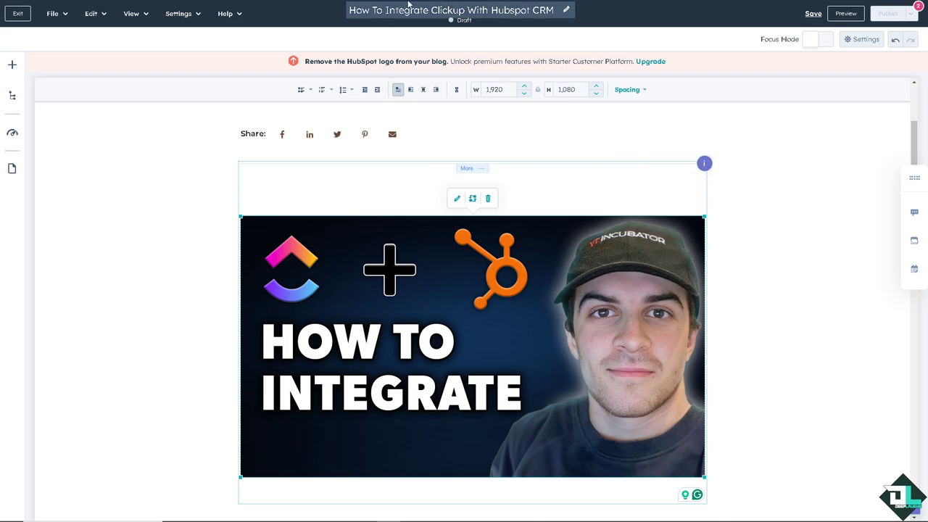
Step: Exit the blog post editor to the Blog posts list and open the Marketplaces menu
left_click(19, 15)
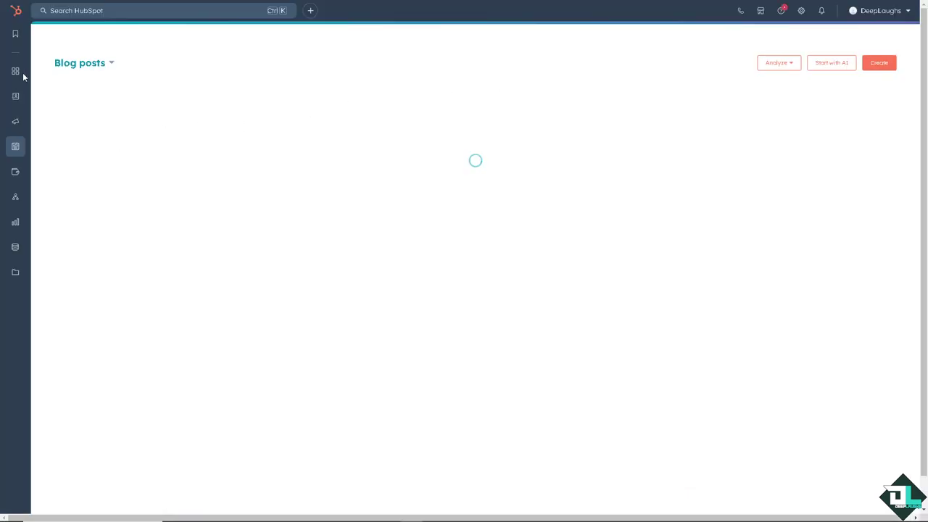
mouse_move(29, 72)
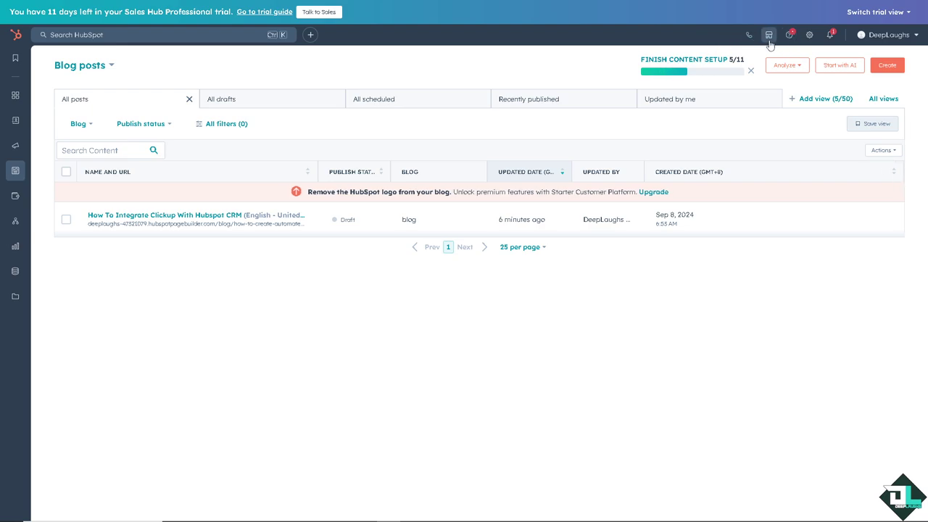
left_click(769, 36)
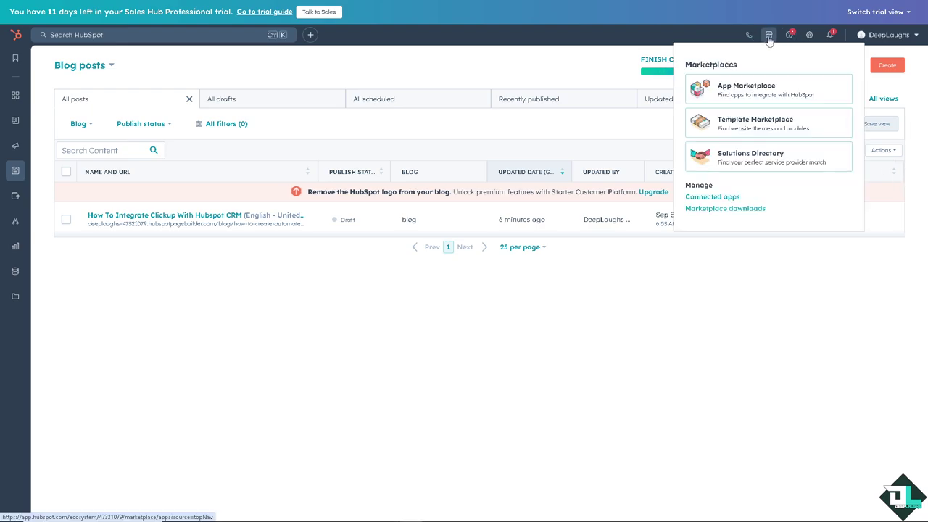
Step: Go to the App Marketplace, search 'Click' and open the ClickUp listing
left_click(767, 99)
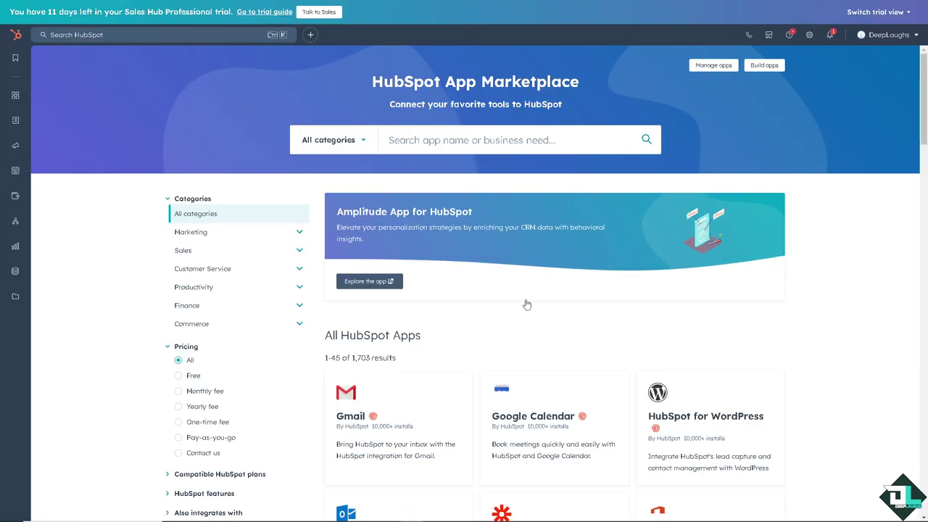
scroll(529, 307, "down", 2)
scroll(531, 309, "up", 2)
left_click(485, 140)
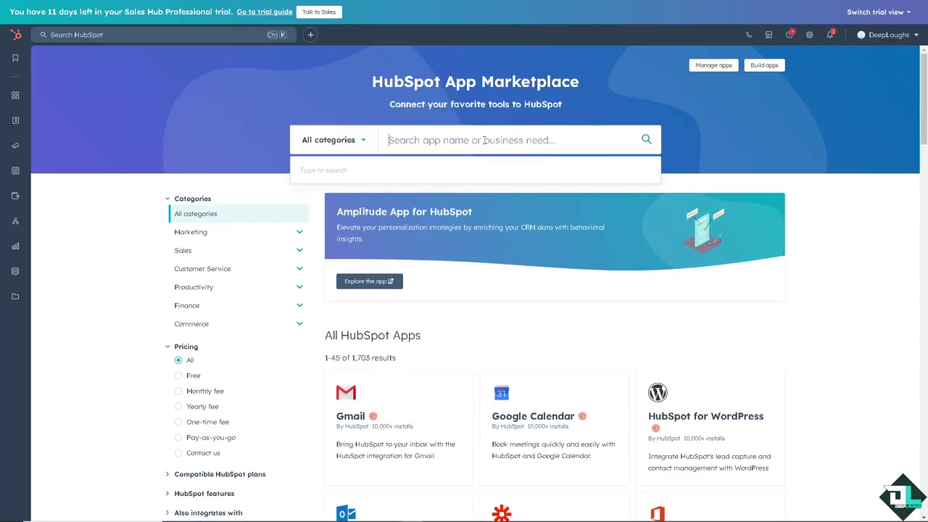
type("Click")
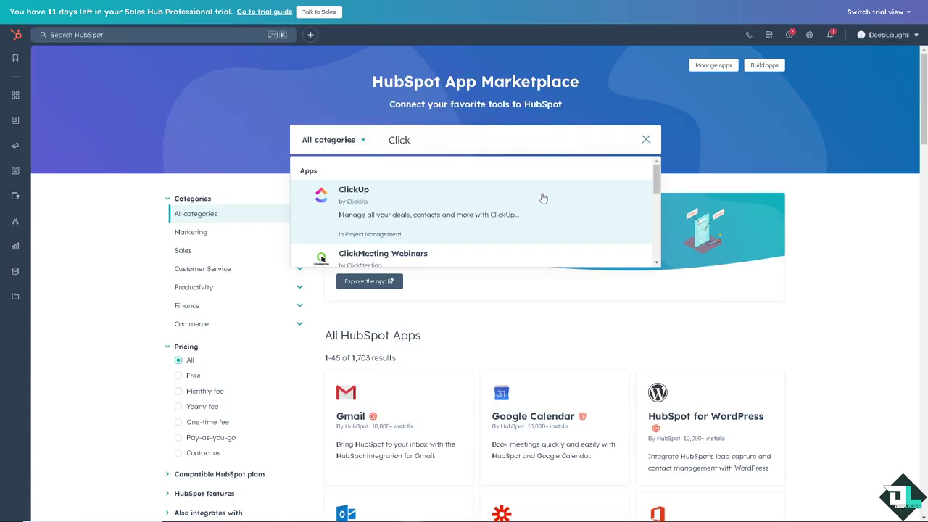
left_click(469, 207)
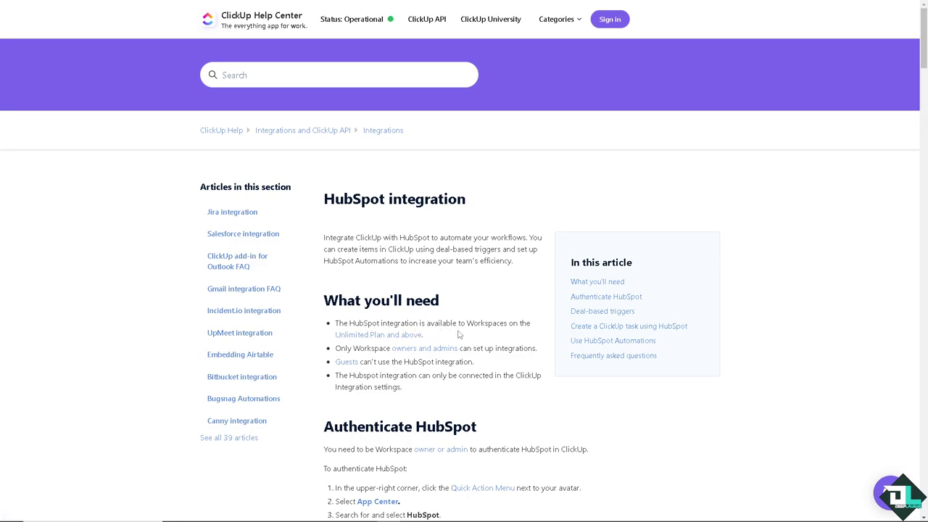
Step: Follow the 'Unlimited Plan and above' link and scroll through ClickUp's pricing plans
left_click(374, 335)
scroll(236, 256, "down", 1)
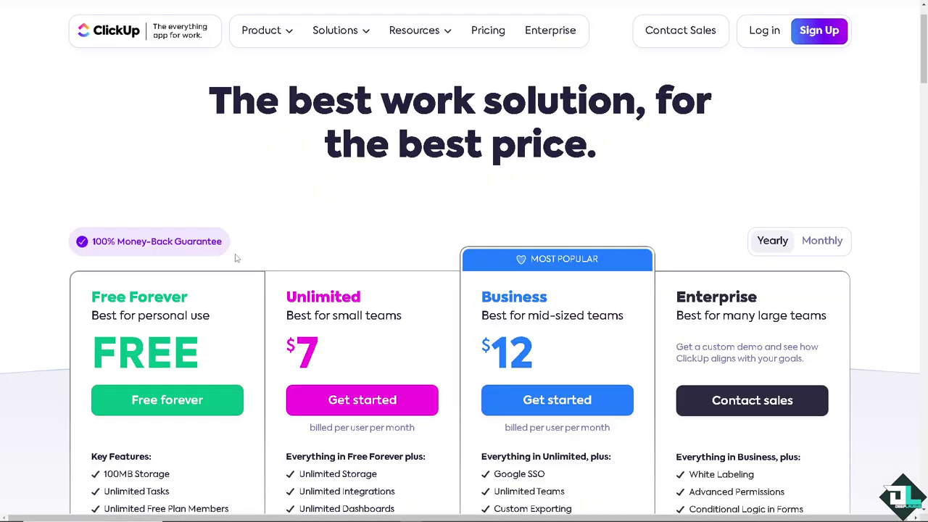
scroll(236, 259, "down", 2)
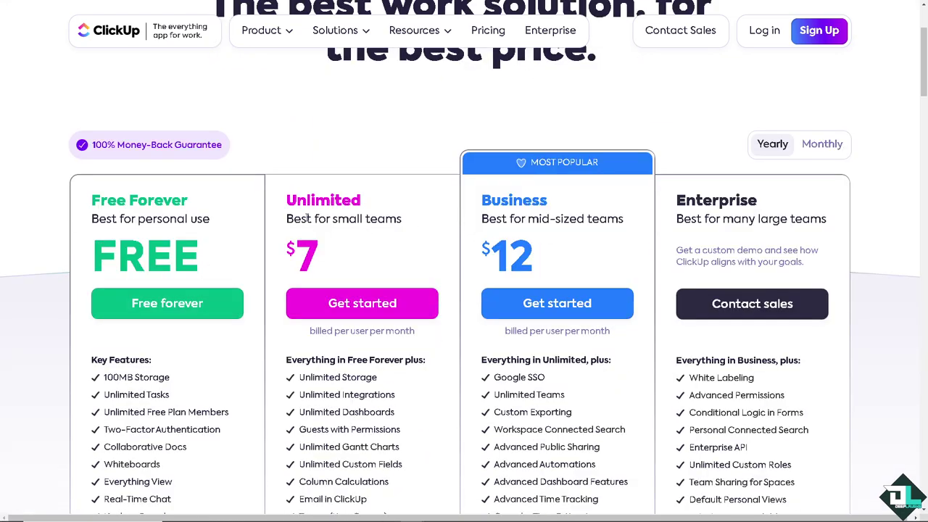
scroll(296, 223, "up", 3)
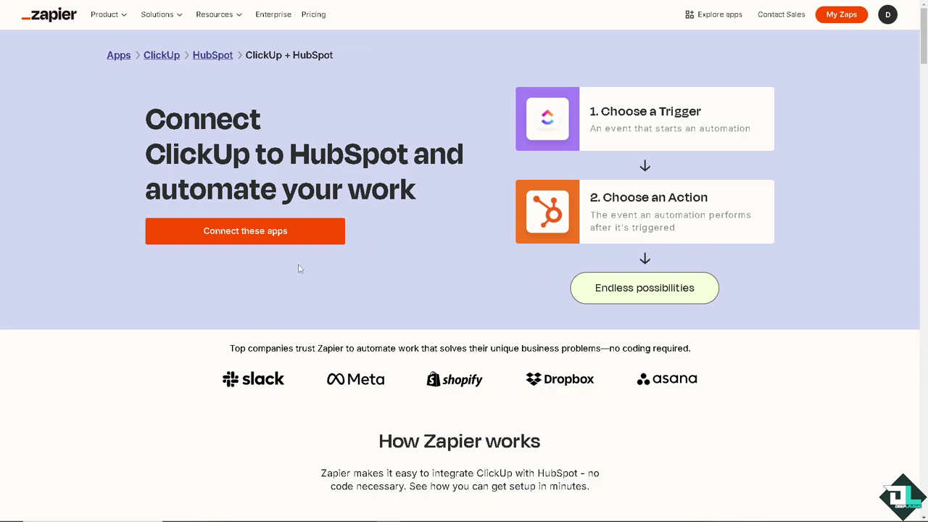
Step: Start a new ClickUp-to-HubSpot zap and rename it 'How To Integrate Clickup With Hubspot CRM'
left_click(267, 240)
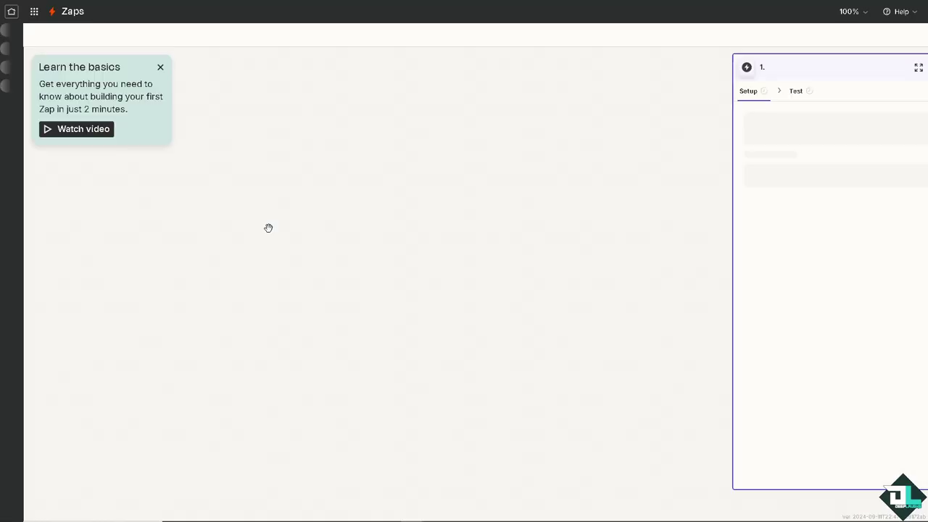
left_click(487, 13)
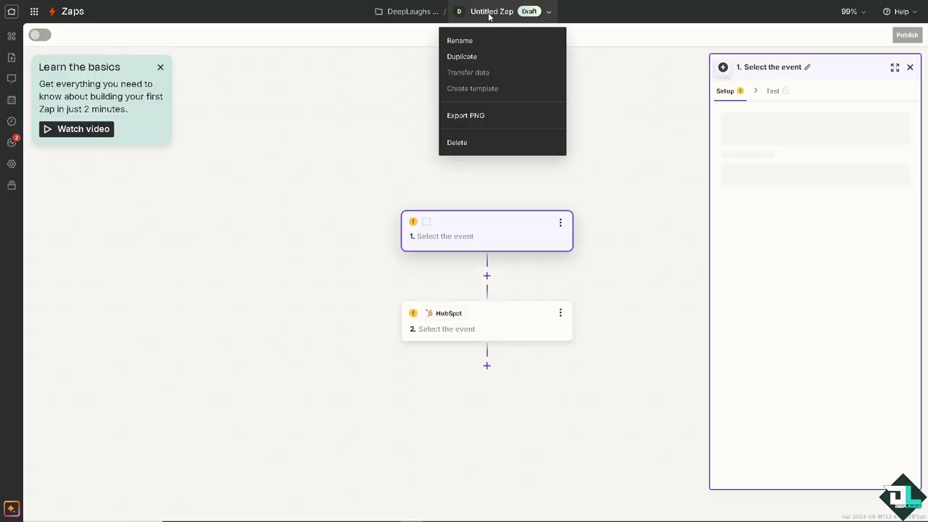
left_click(481, 41)
type("How To Integrate Clickup With Hubspot CRM")
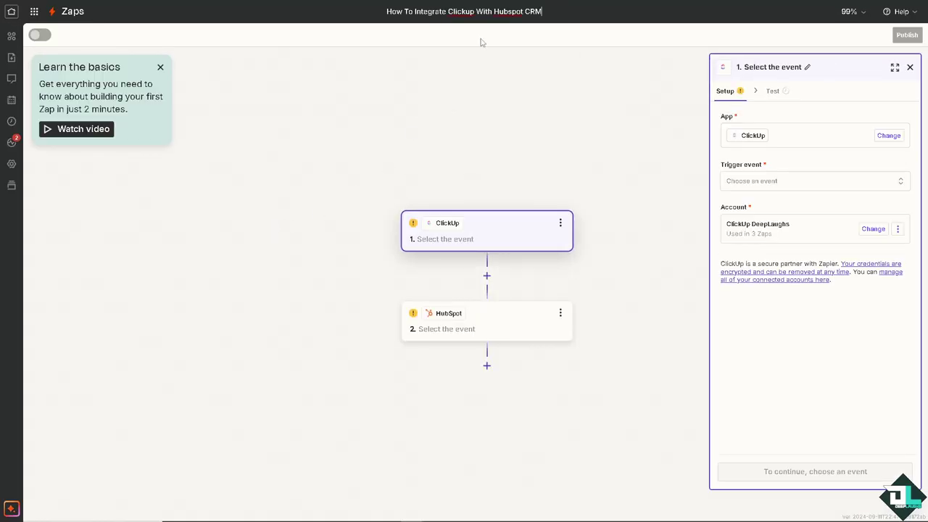
key("Return")
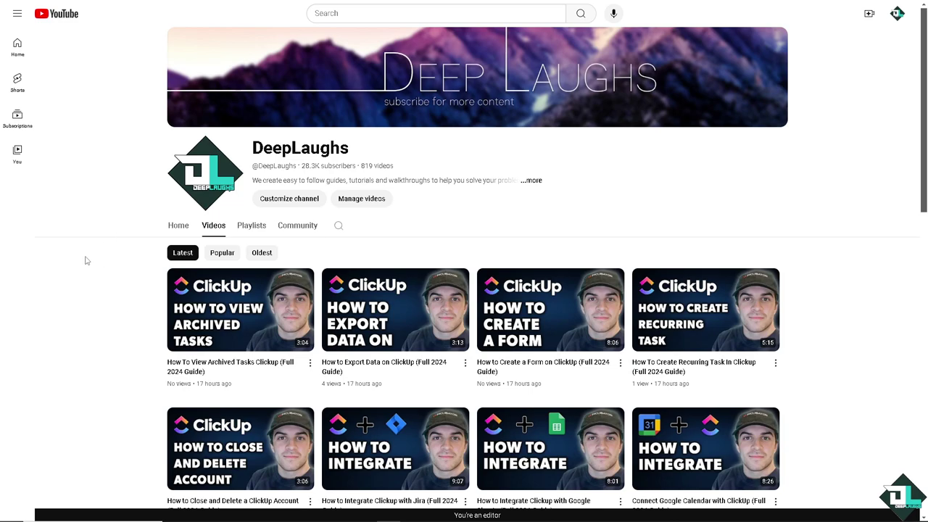
Step: Search the channel's videos for 'zapier', then open and close the channel's About details
left_click(338, 227)
type("zapier")
key("Return")
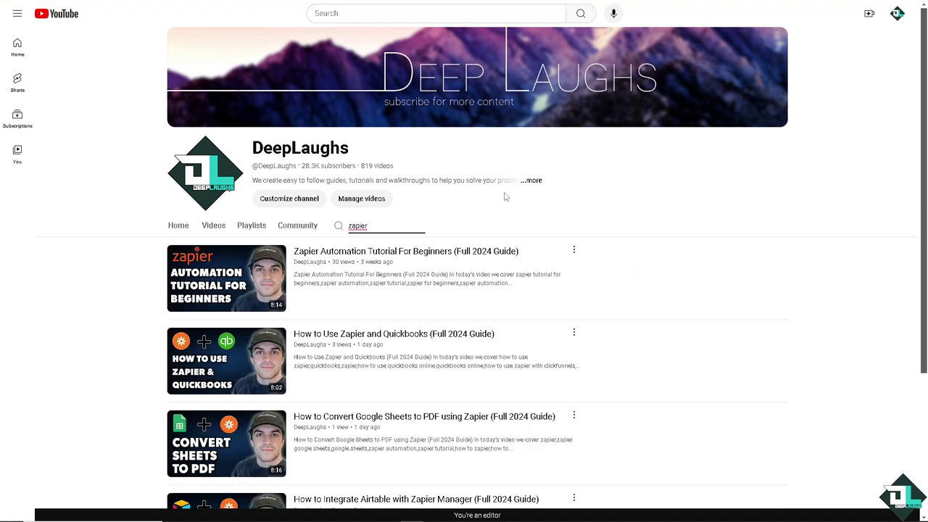
left_click(538, 180)
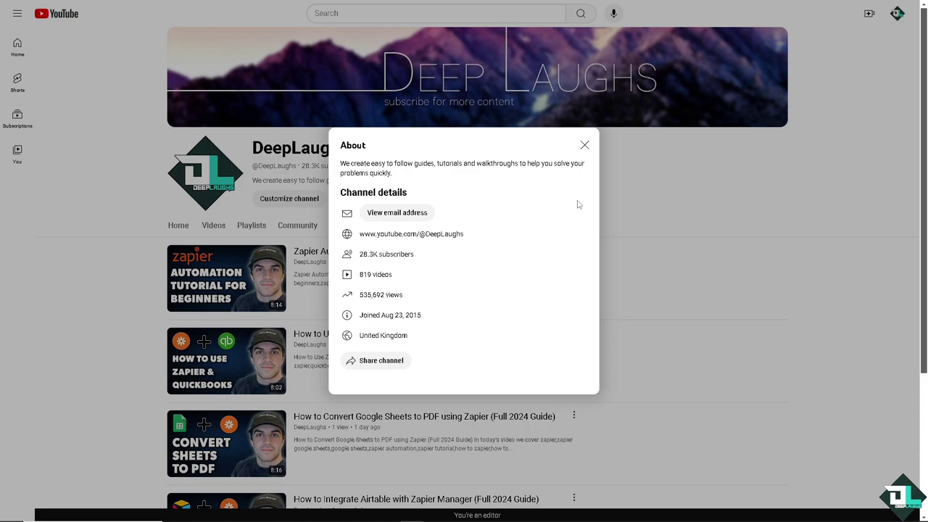
left_click(585, 146)
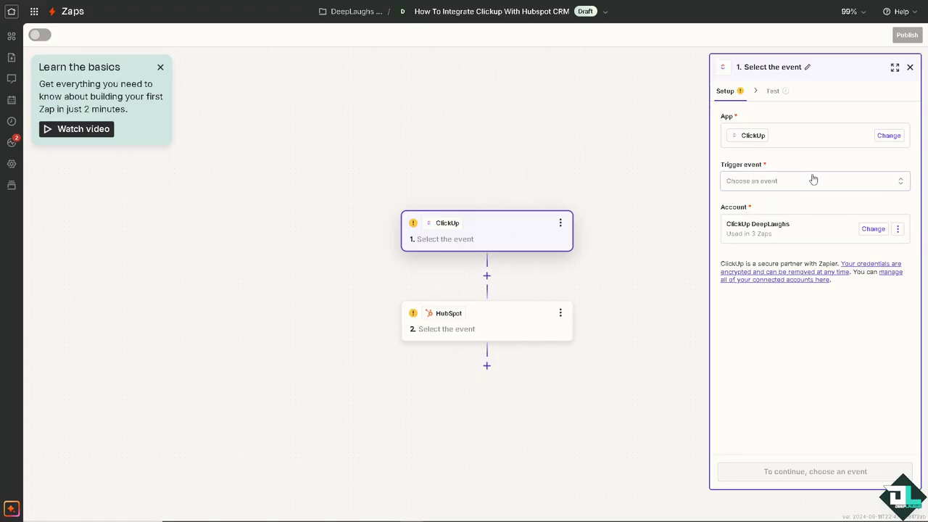
Step: Make New Comment on a Task the trigger, choosing How-To Tutorials workspace, its space, and No Folder
left_click(787, 183)
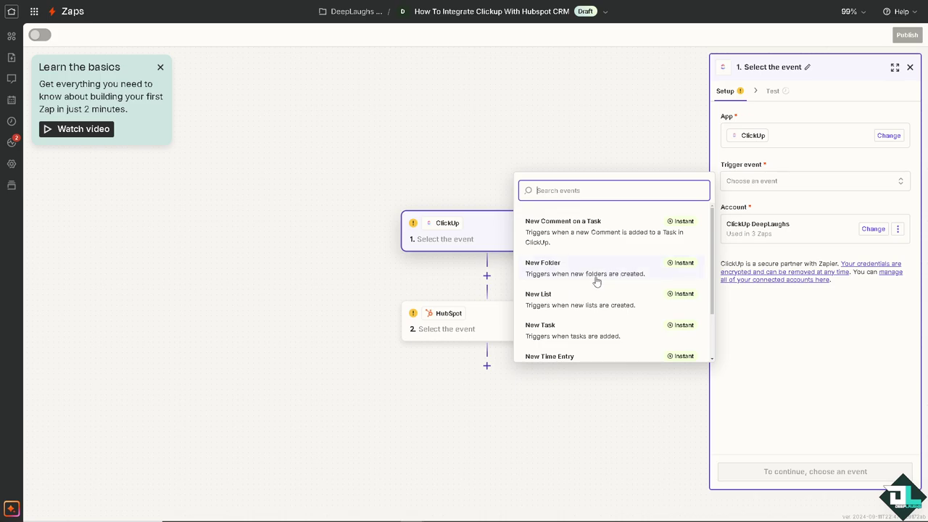
left_click(599, 231)
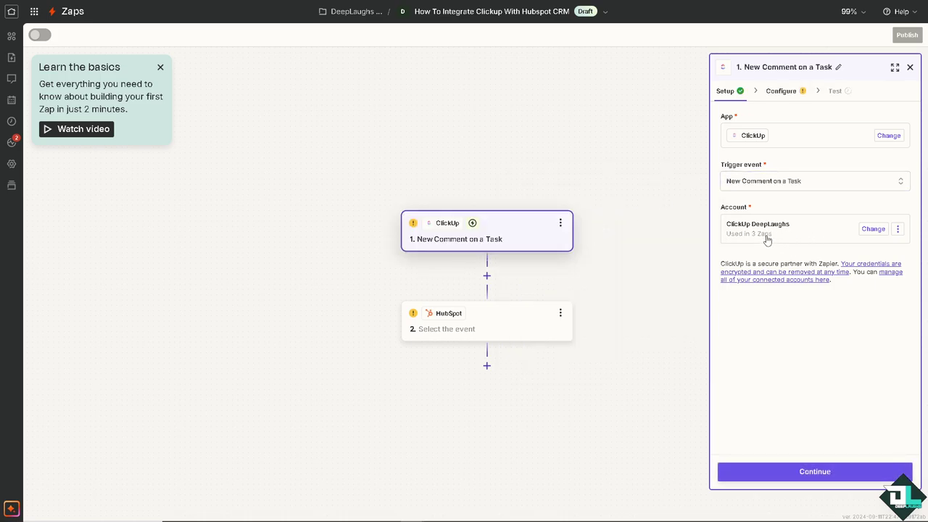
left_click(767, 477)
left_click(818, 137)
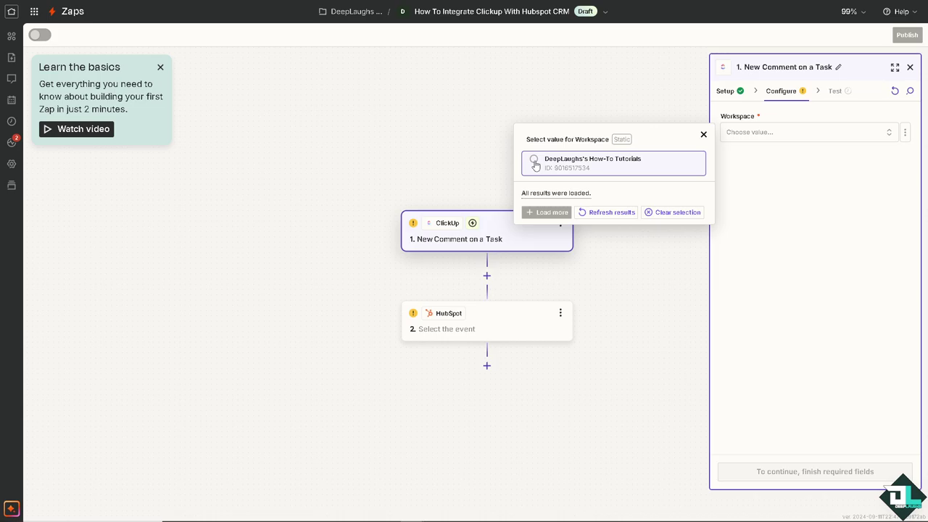
left_click(535, 163)
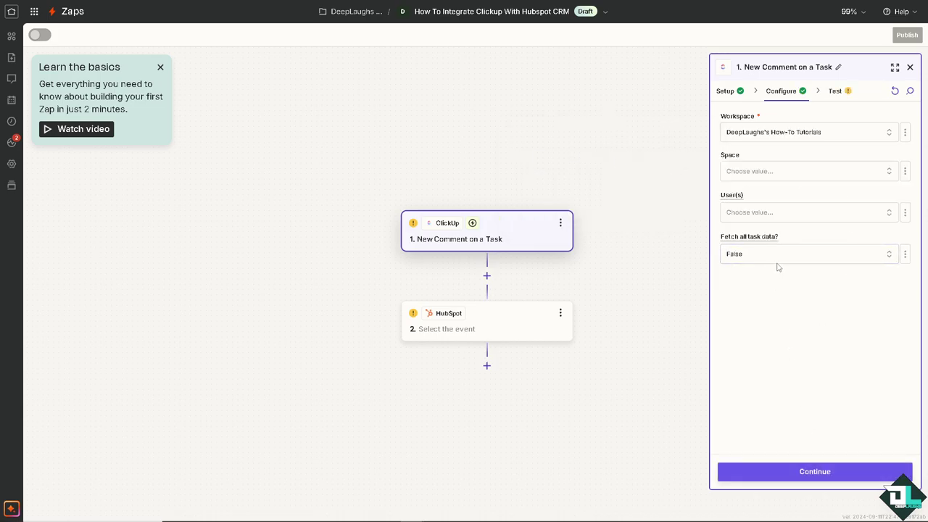
left_click(775, 174)
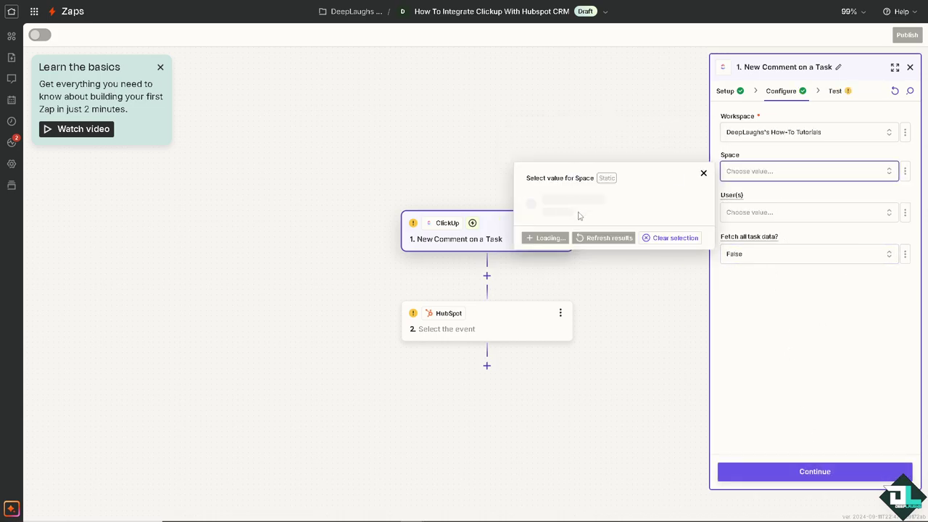
left_click(538, 199)
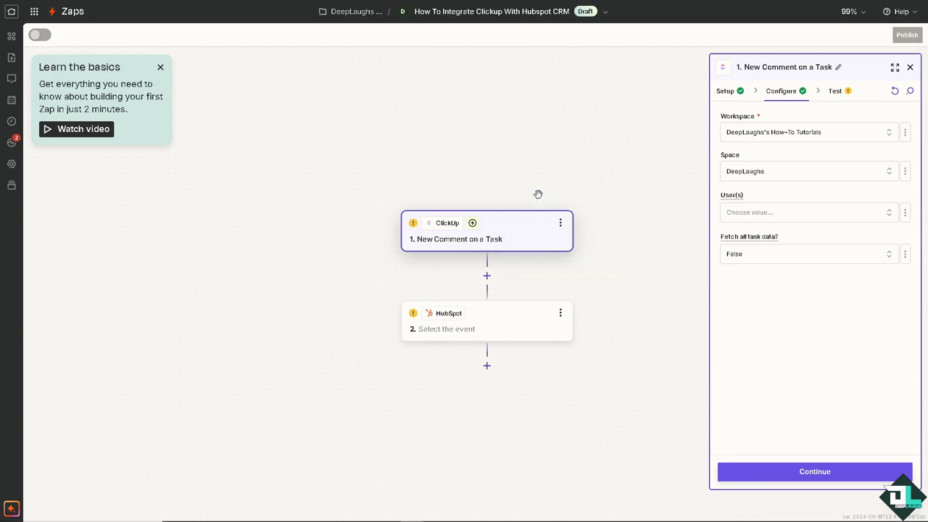
left_click(807, 218)
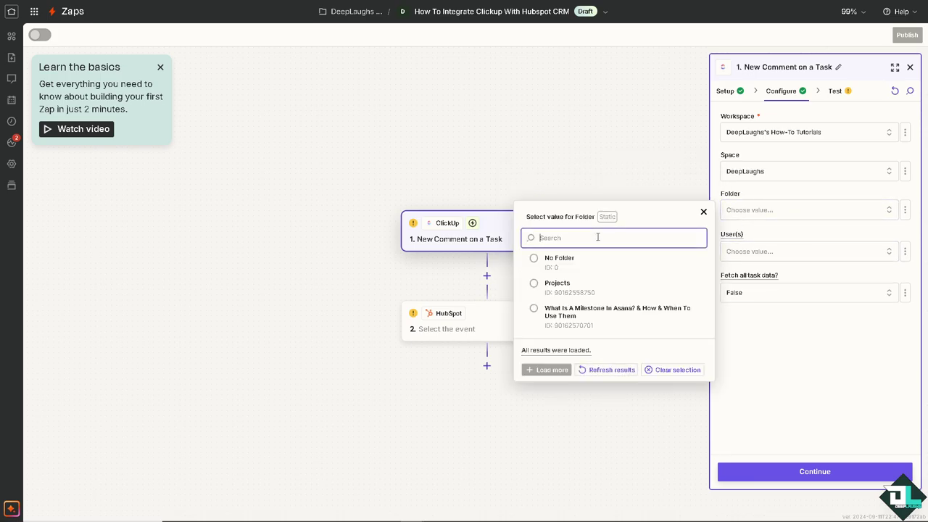
left_click(563, 262)
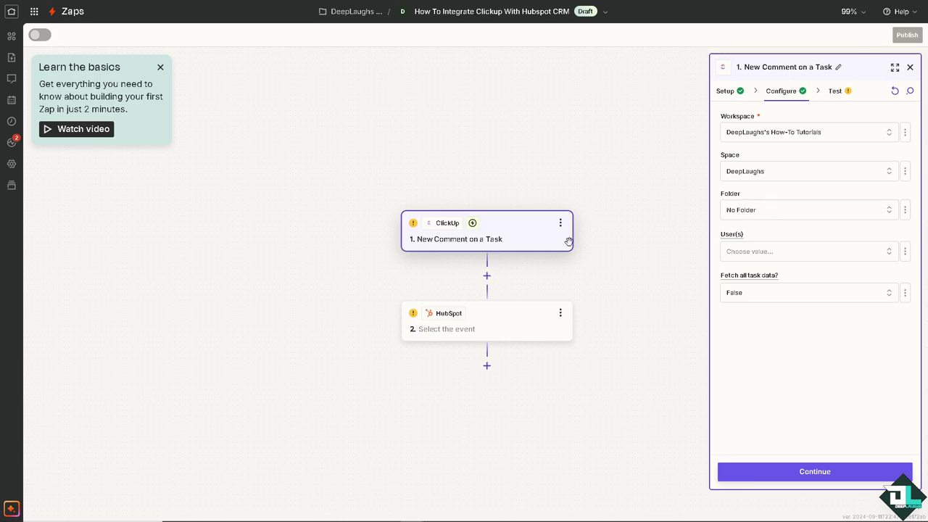
Step: Pick the How To Integrate Clickup With Hubspot CRM list and task, add the user, fetch all task data True
left_click(804, 256)
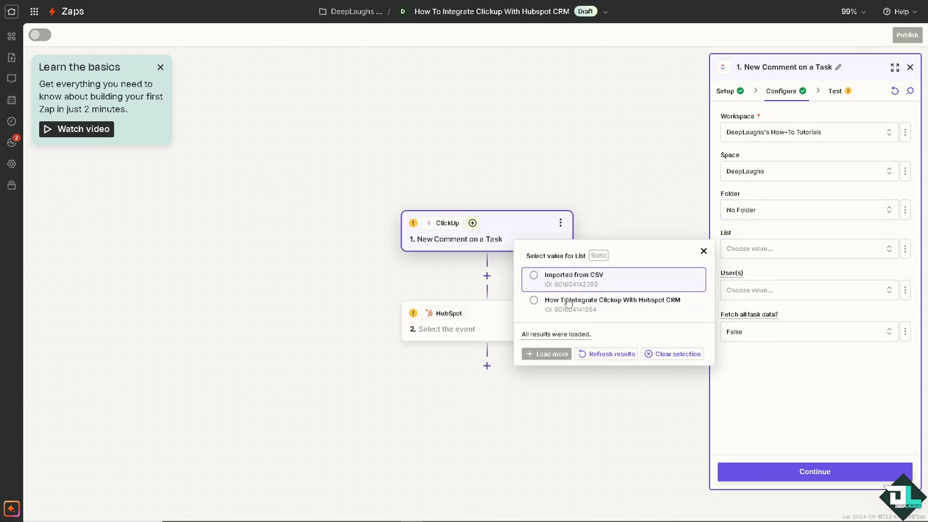
left_click(568, 303)
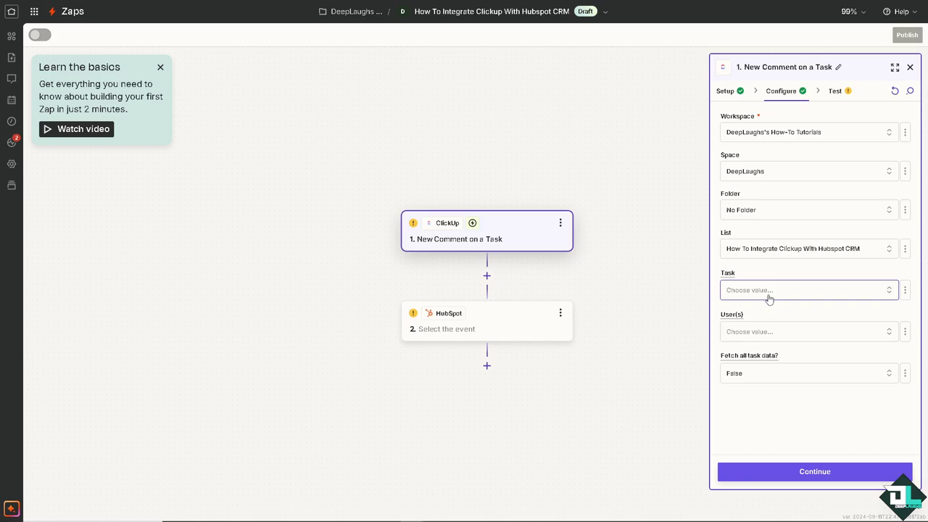
left_click(770, 296)
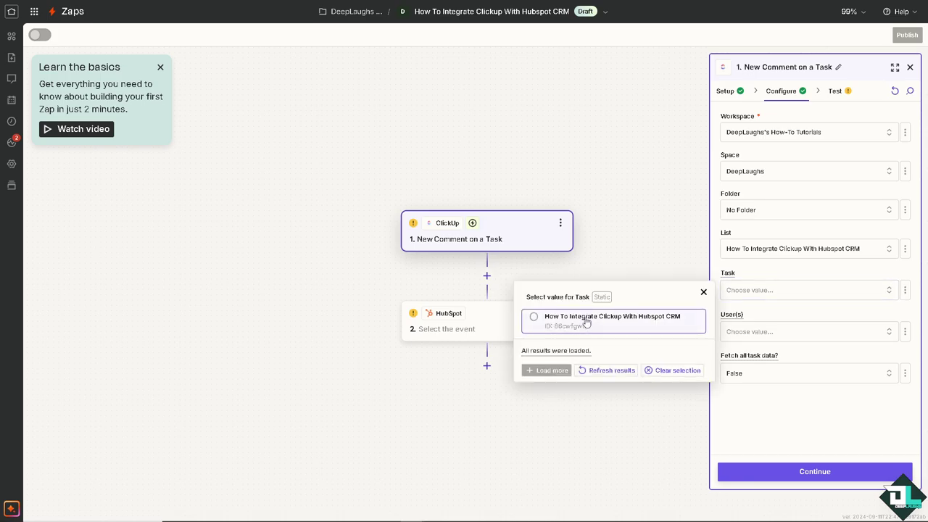
left_click(586, 323)
left_click(781, 331)
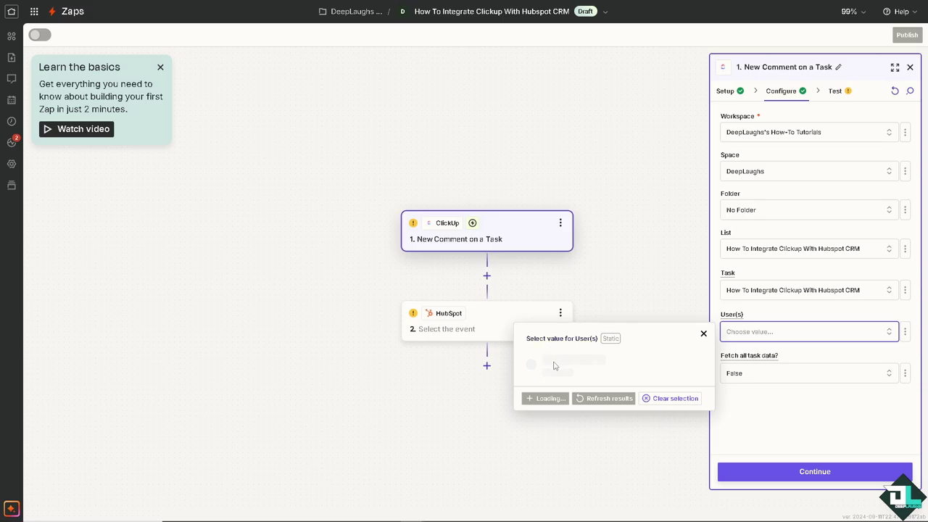
left_click(562, 360)
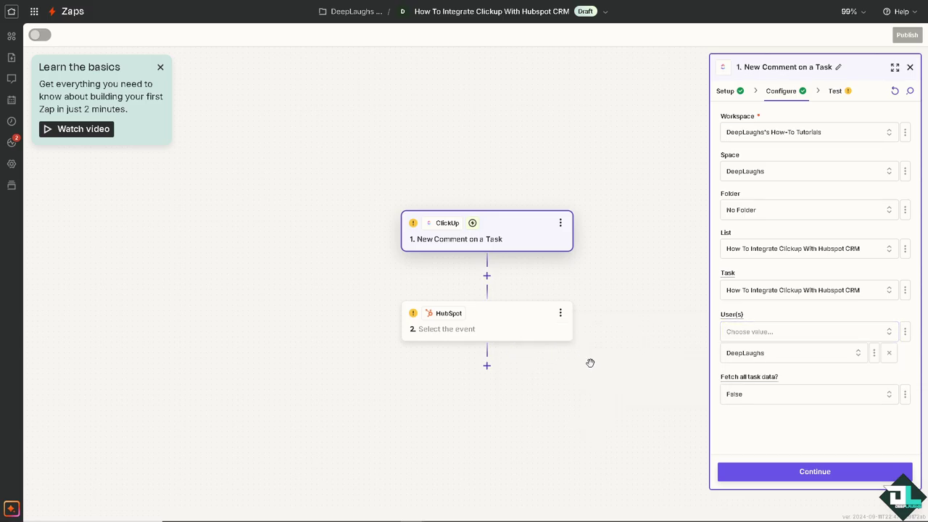
left_click(773, 404)
left_click(561, 445)
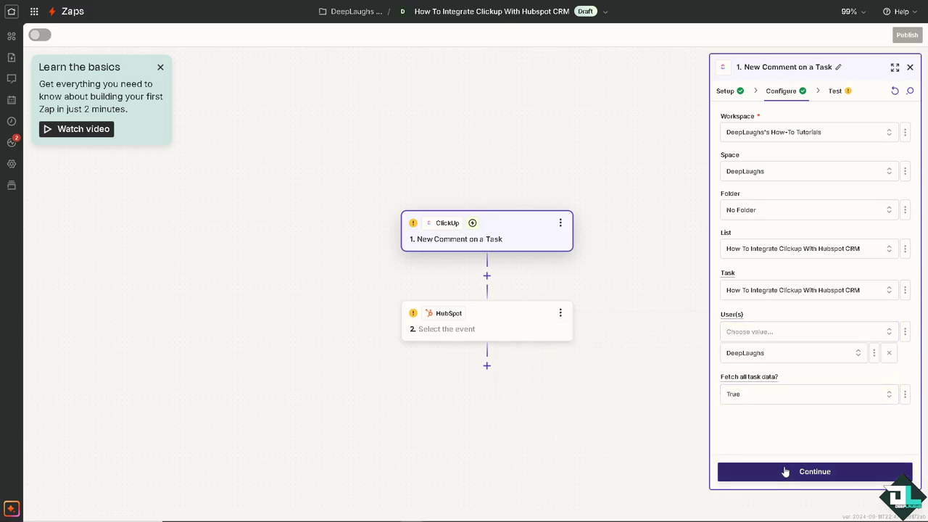
left_click(779, 400)
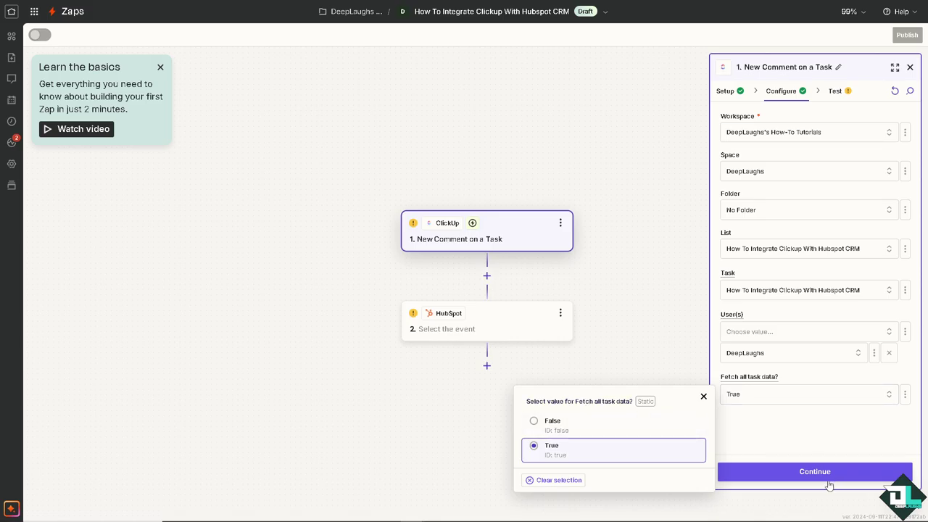
left_click(811, 451)
Step: Test the ClickUp trigger and view the returned New Comment A sample record
left_click(794, 471)
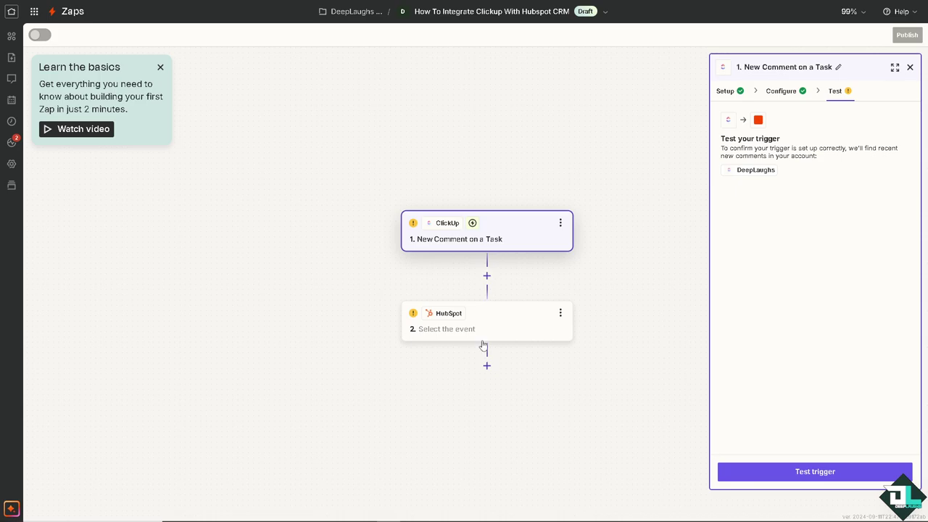
left_click(818, 472)
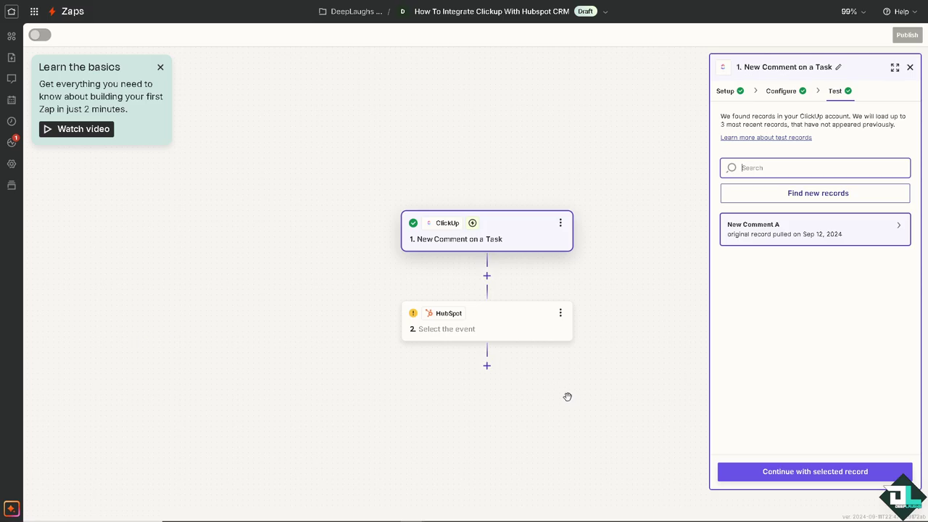
left_click(792, 236)
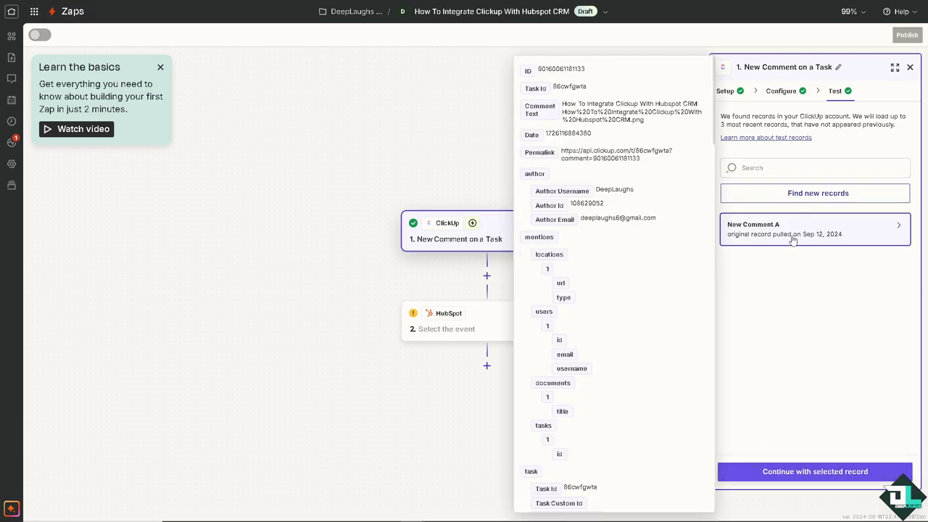
Step: Continue with New Comment A and choose Add Contact to List as the HubSpot action event
left_click(767, 472)
left_click(770, 184)
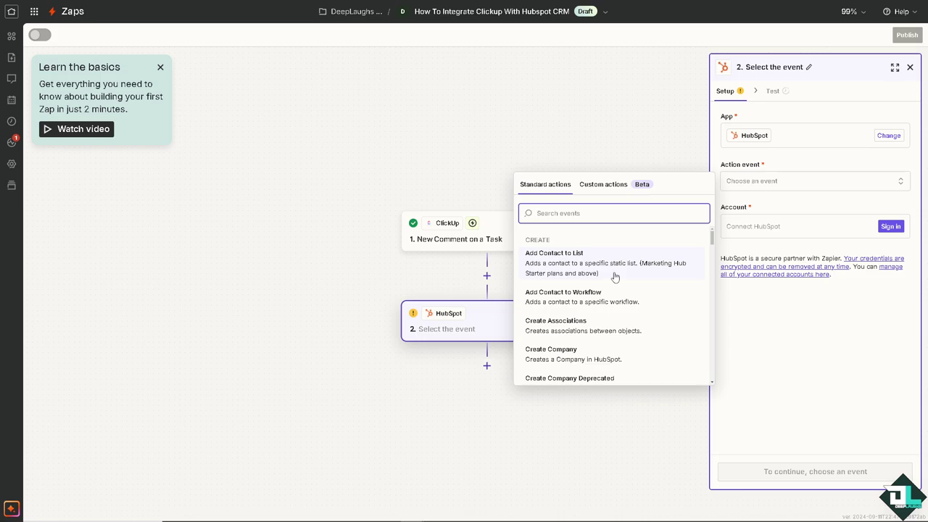
left_click(584, 267)
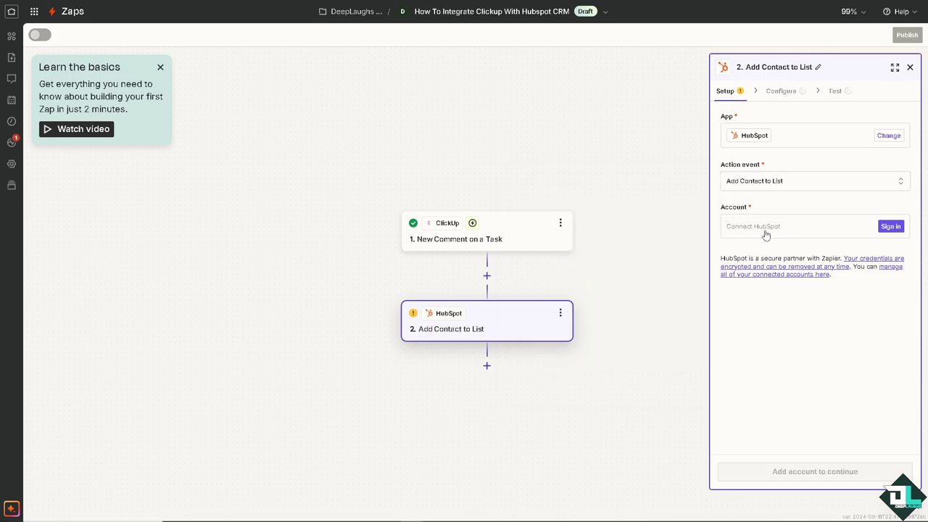
Step: Connect and authorize a HubSpot account, agreeing to the third-party terms, then continue
left_click(891, 227)
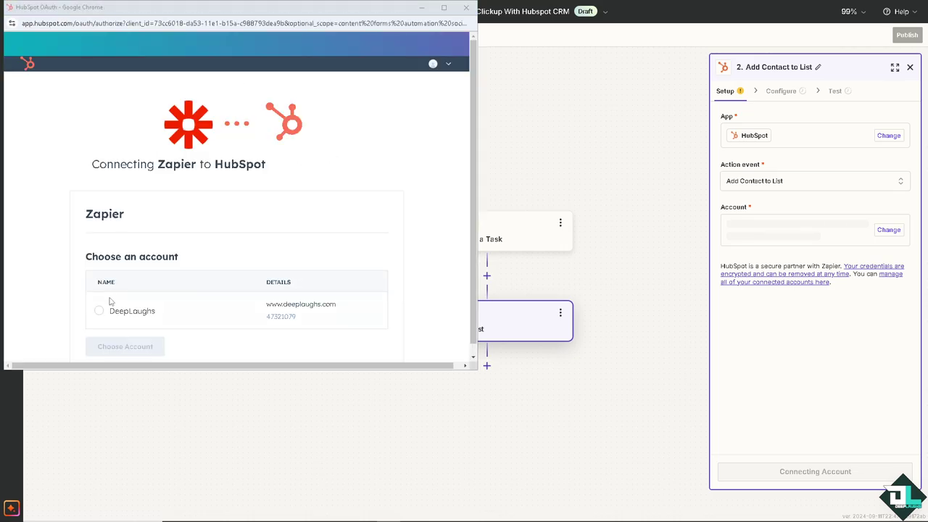
left_click(99, 311)
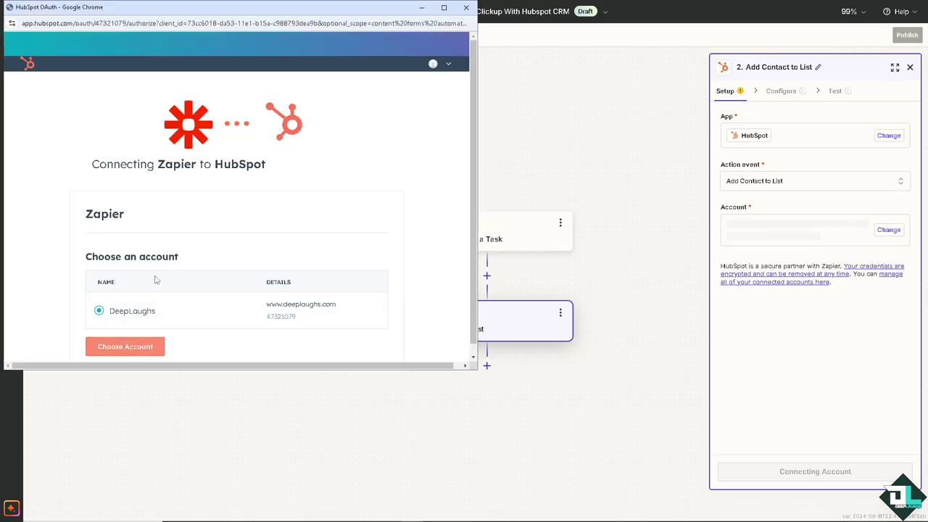
left_click(125, 346)
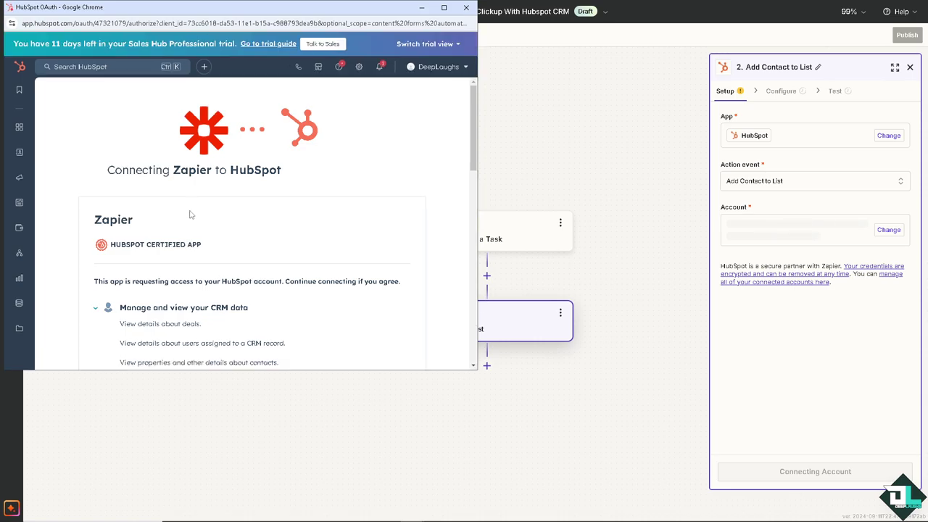
scroll(190, 215, "down", 15)
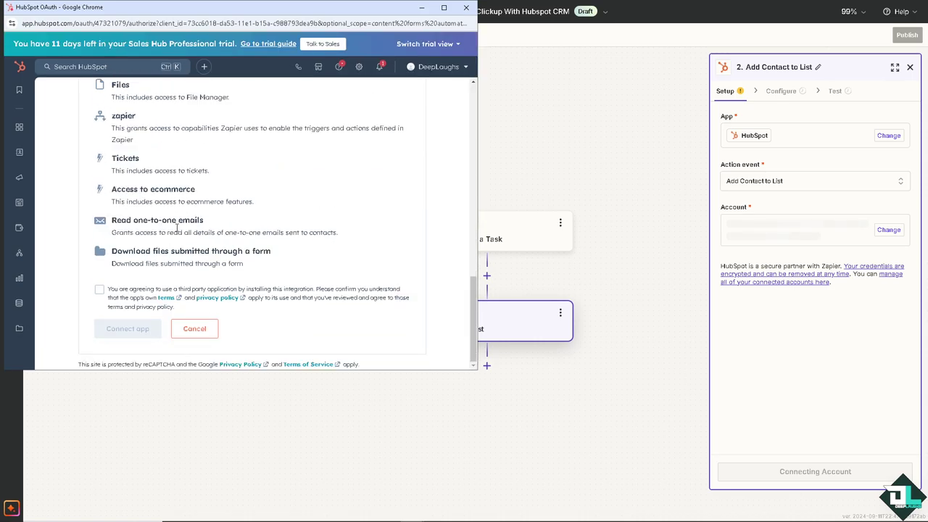
left_click(99, 290)
left_click(127, 331)
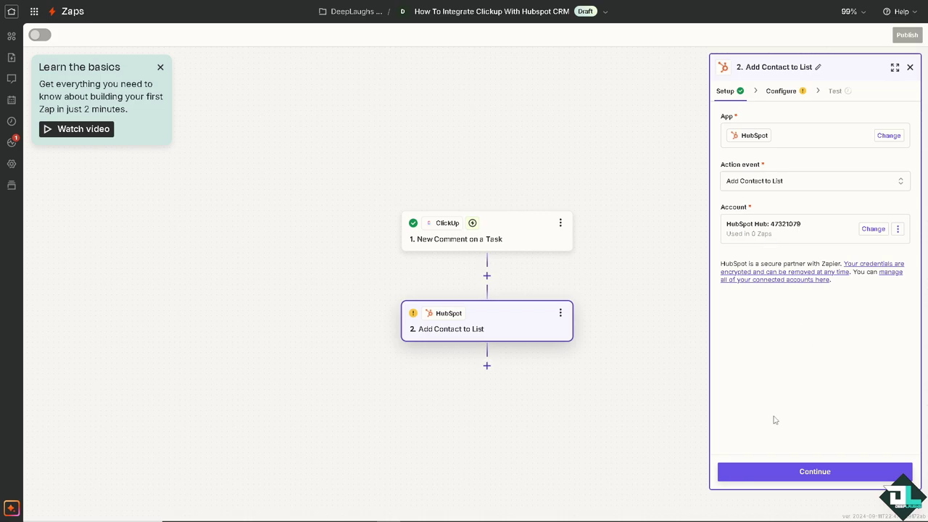
left_click(770, 473)
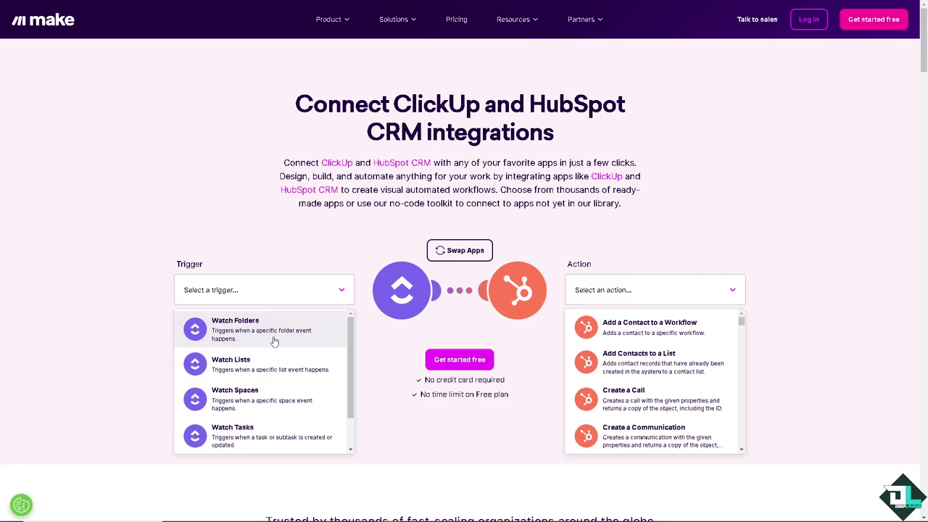
Step: Pick Watch Folders as the ClickUp trigger and Add a Contact to a Workflow as the HubSpot action
left_click(272, 341)
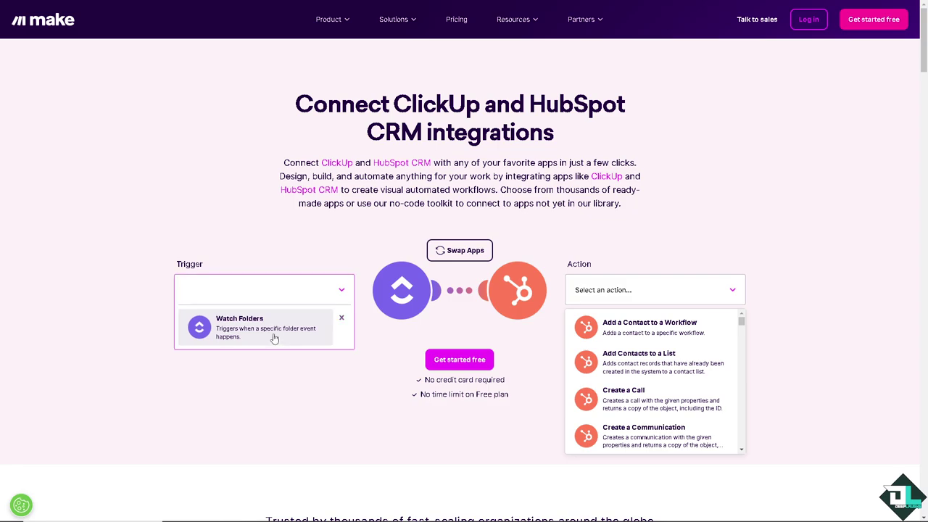
left_click(613, 290)
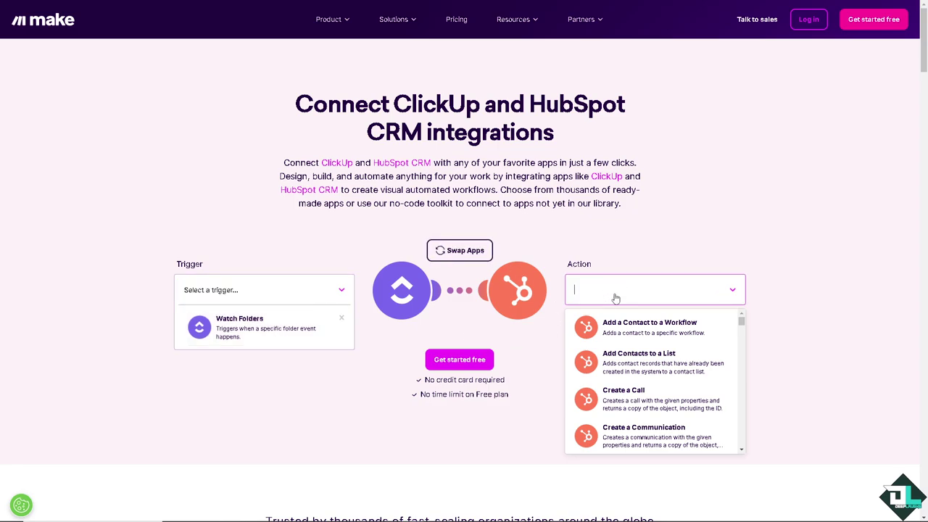
left_click(655, 333)
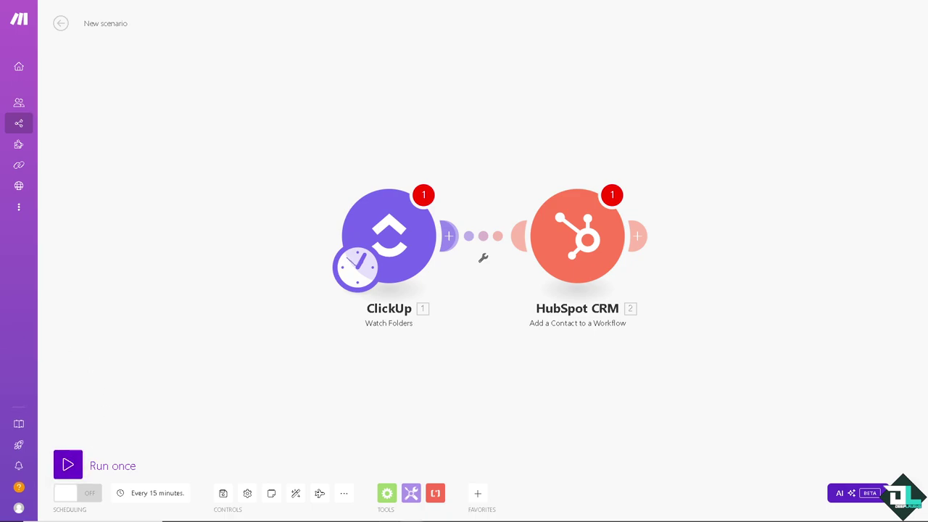
left_click(73, 465)
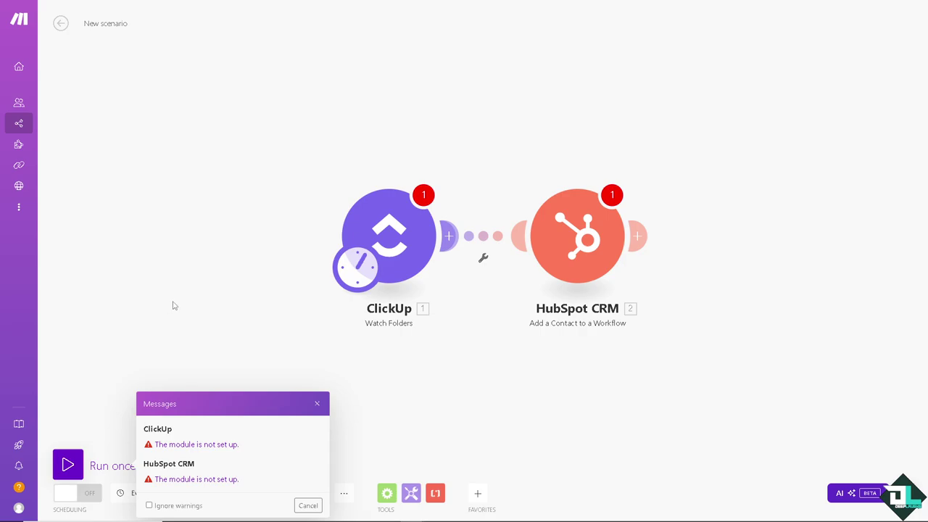
left_click(317, 405)
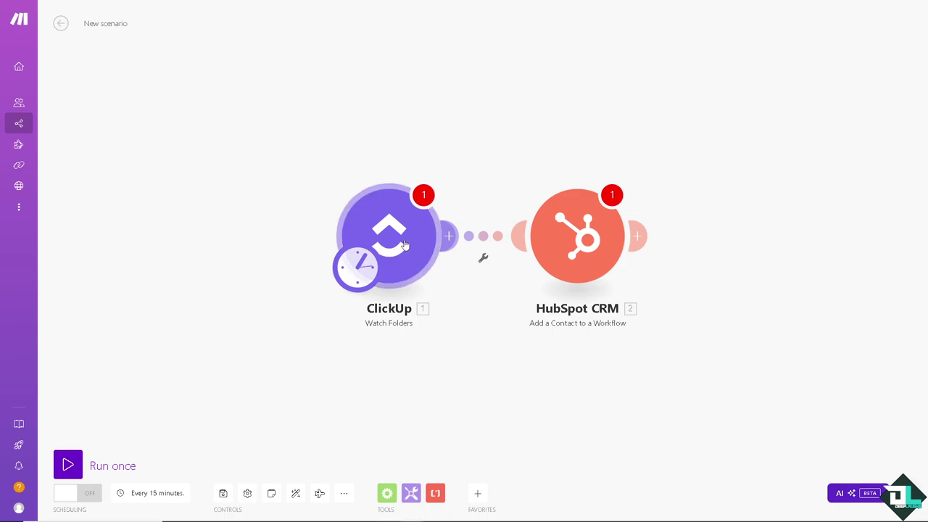
Step: Give the ClickUp module a tutorials-workspace webhook for Folder Created events and confirm the trigger
left_click(439, 240)
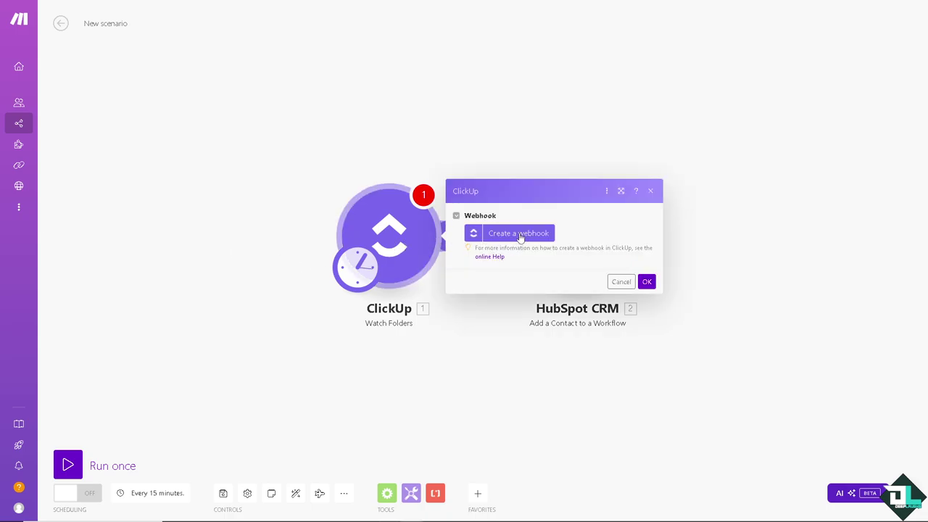
left_click(647, 282)
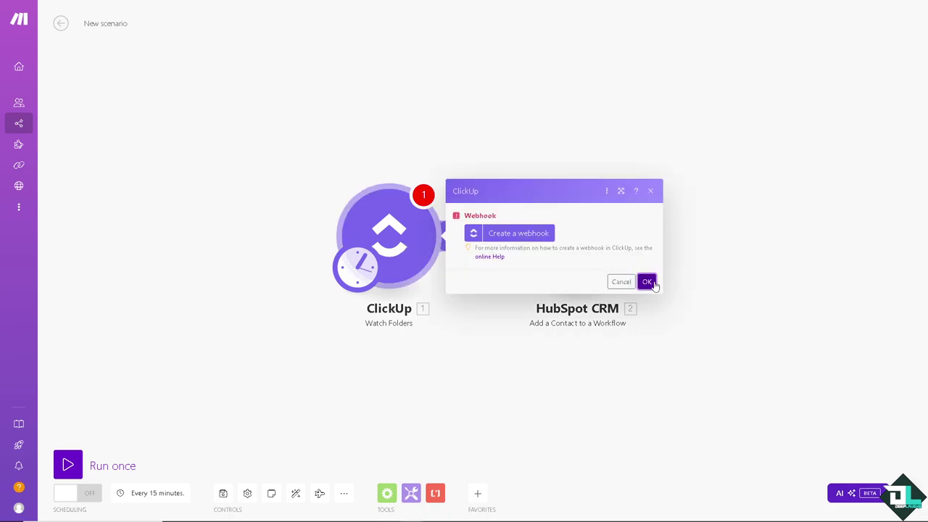
left_click(516, 233)
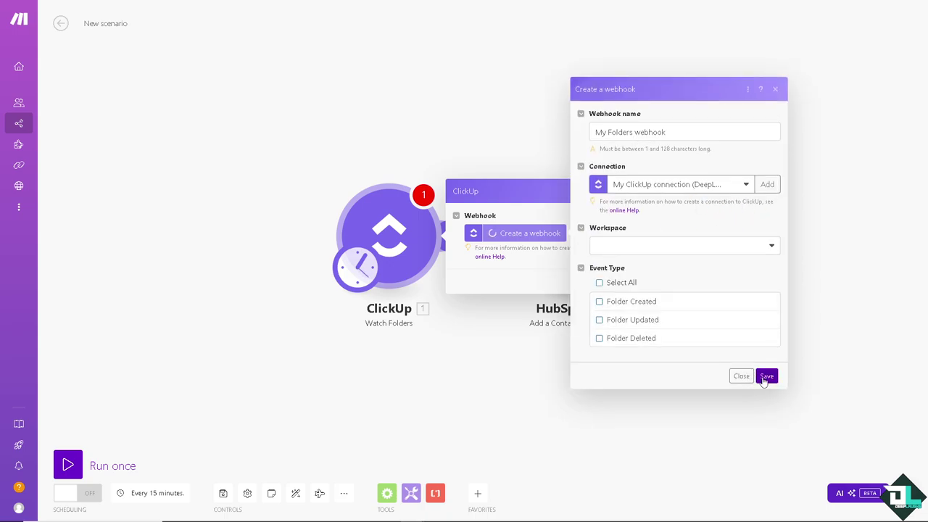
left_click(765, 390)
left_click(621, 236)
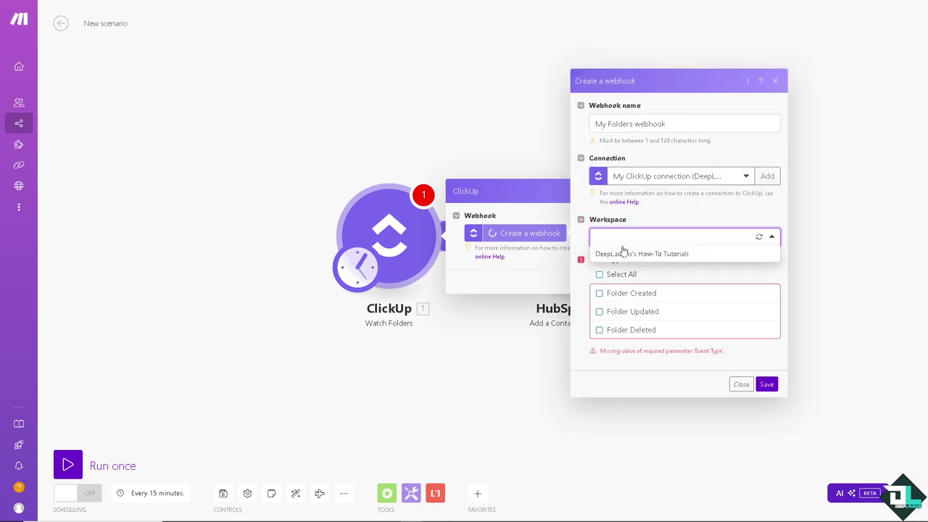
left_click(621, 251)
left_click(599, 314)
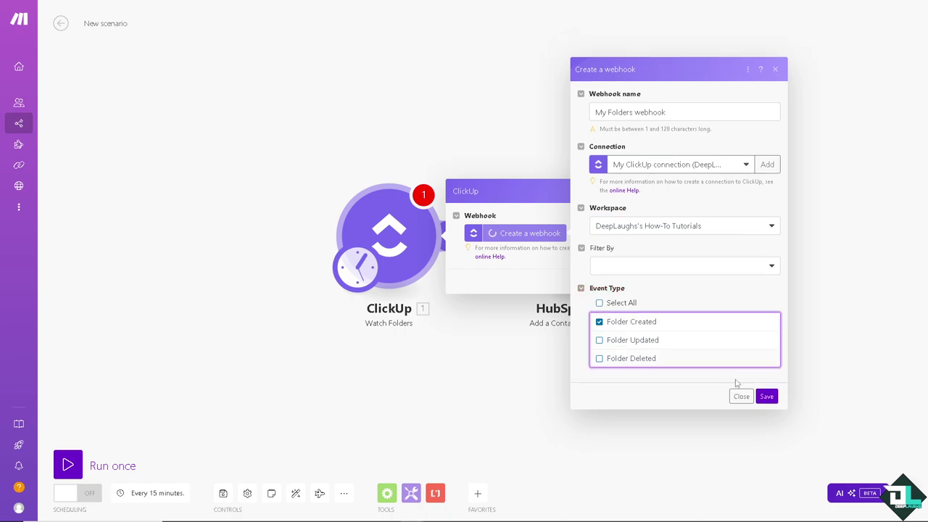
left_click(766, 395)
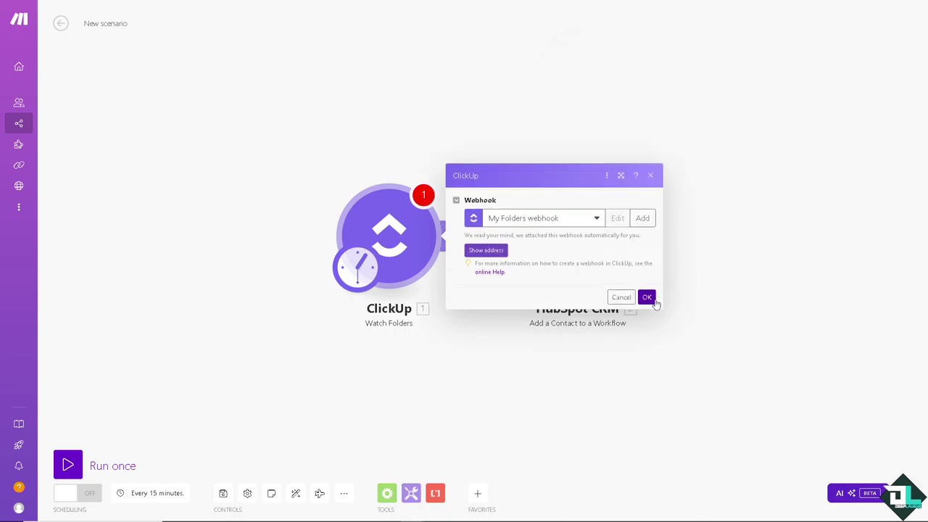
left_click(646, 296)
left_click(638, 236)
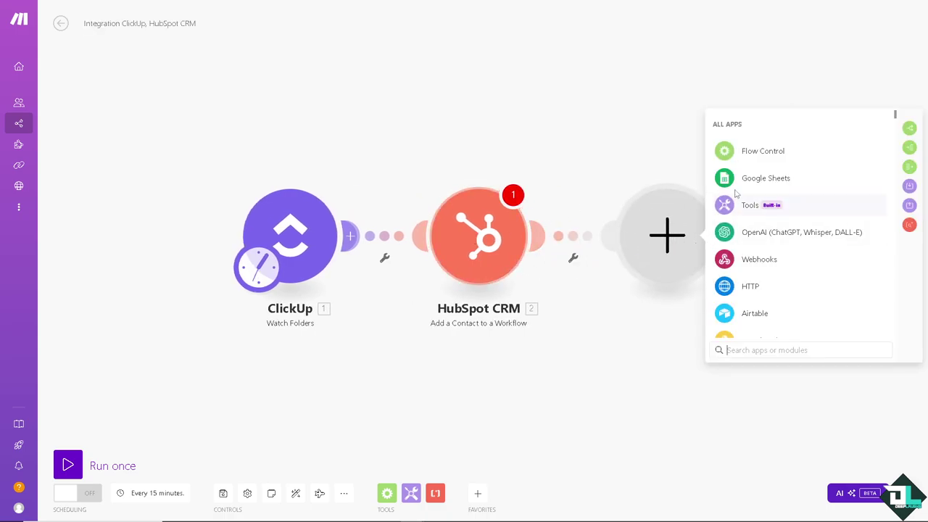
Step: Create the My HubSpot CRM connection, choosing the HubSpot account and agreeing to the terms
left_click(494, 278)
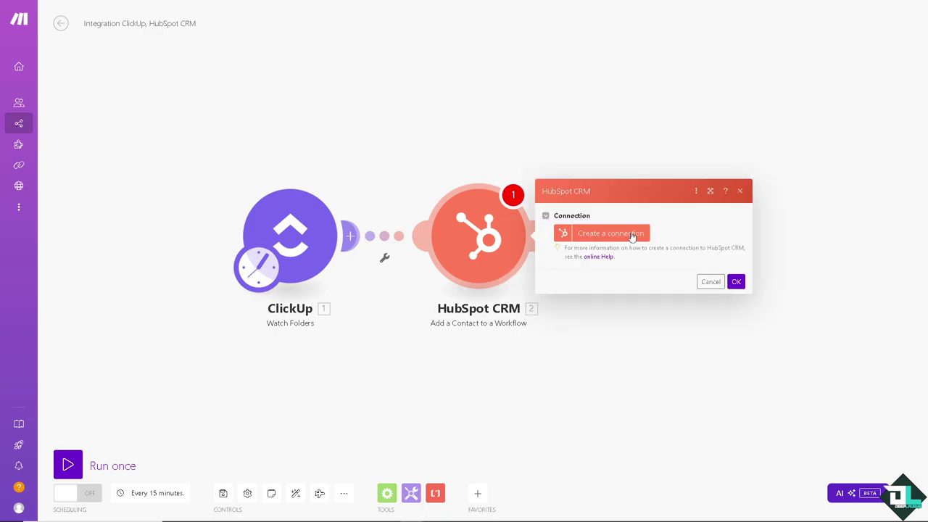
left_click(632, 234)
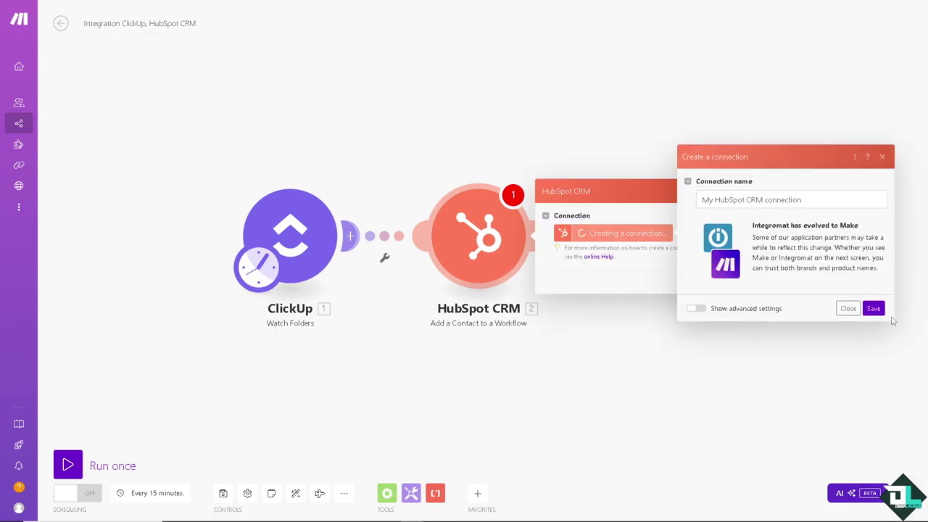
left_click(874, 309)
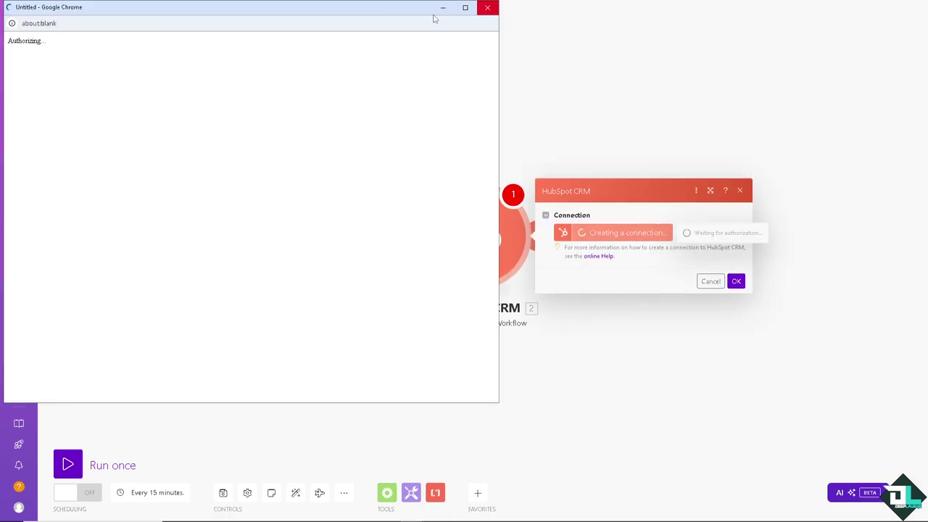
left_click(126, 321)
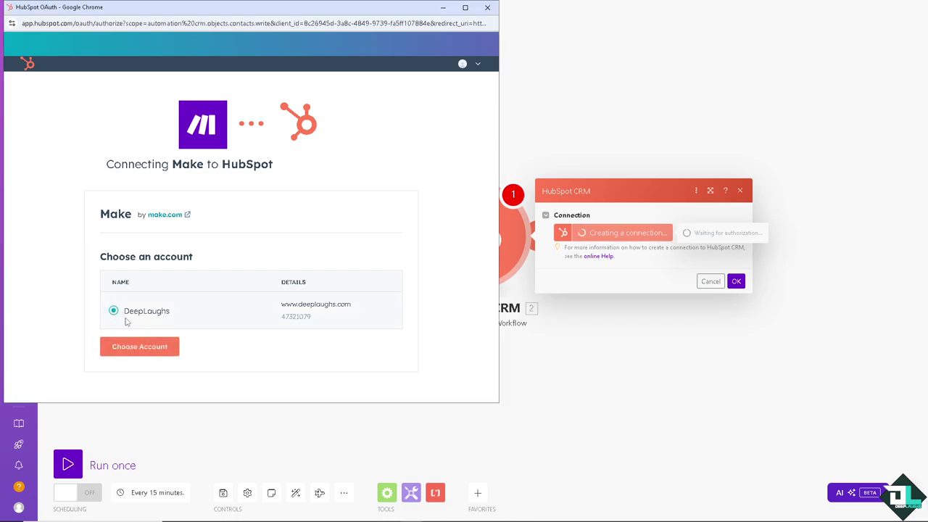
left_click(139, 347)
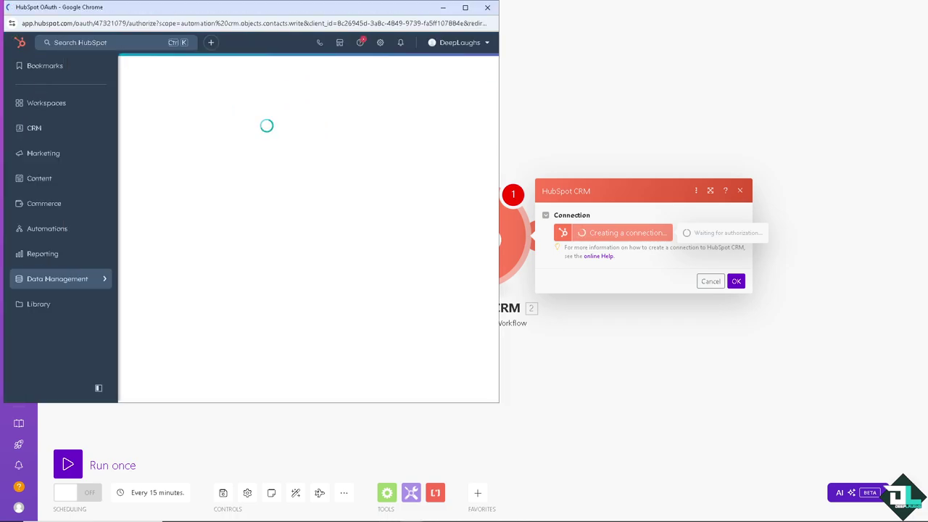
scroll(261, 225, "down", 3)
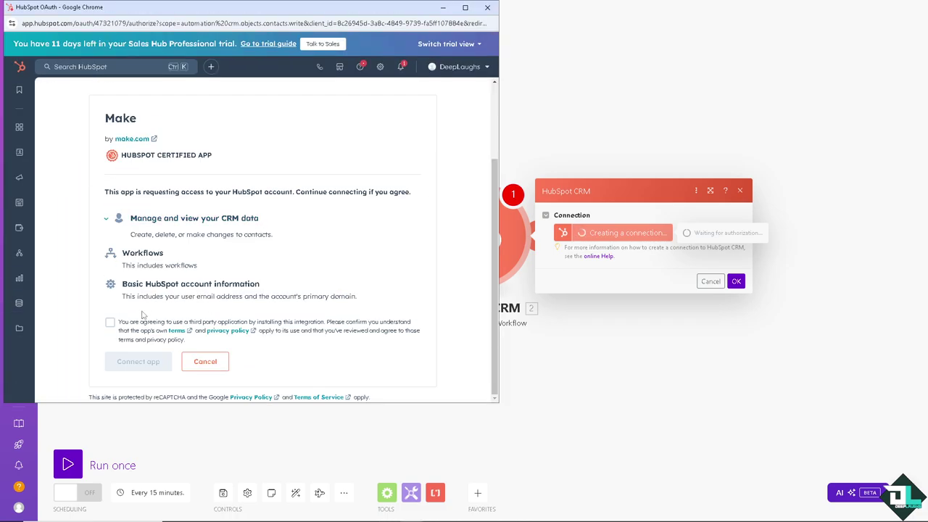
left_click(110, 322)
left_click(130, 362)
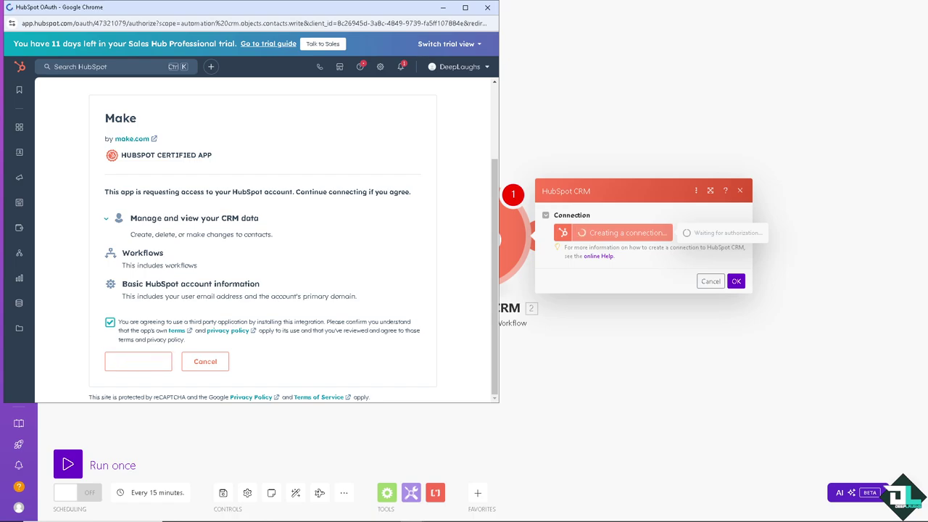